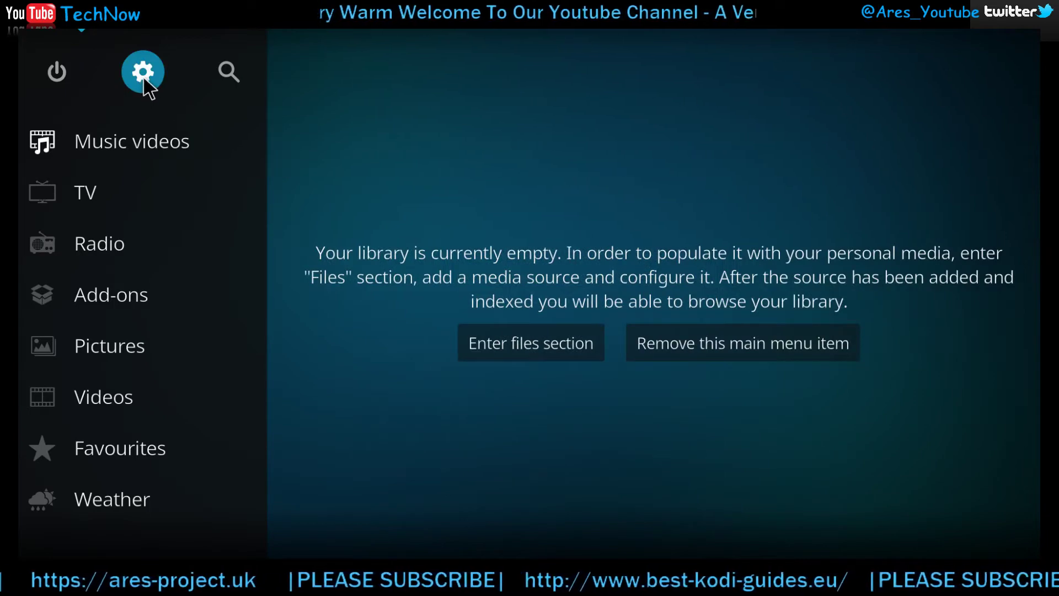
{"action": "left_click", "coordinate": [143, 74]}
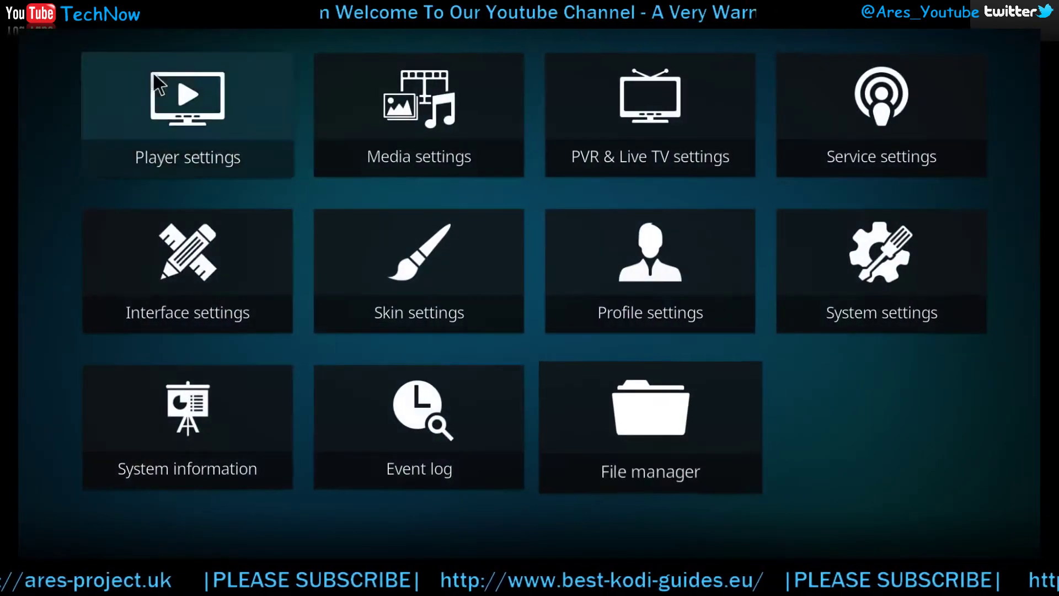
{"action": "left_click", "coordinate": [635, 425]}
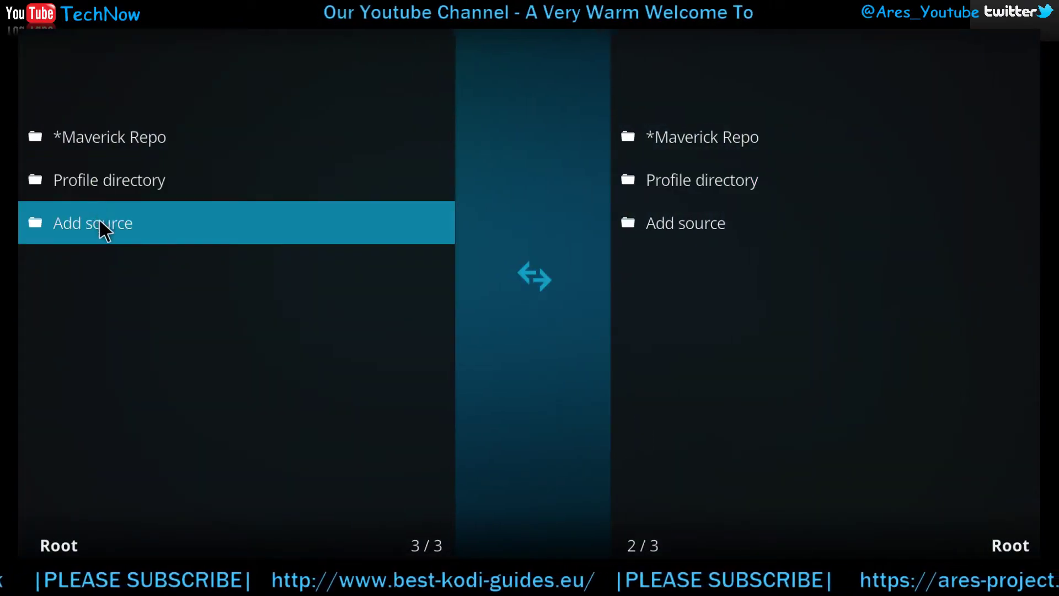
{"action": "left_click", "coordinate": [99, 220]}
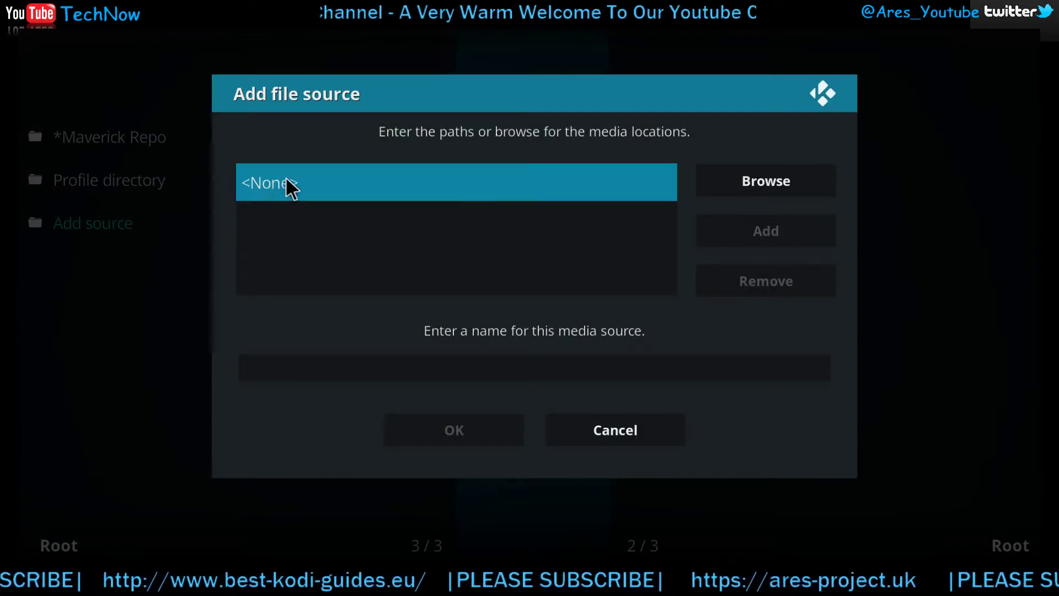
{"action": "left_click", "coordinate": [290, 188]}
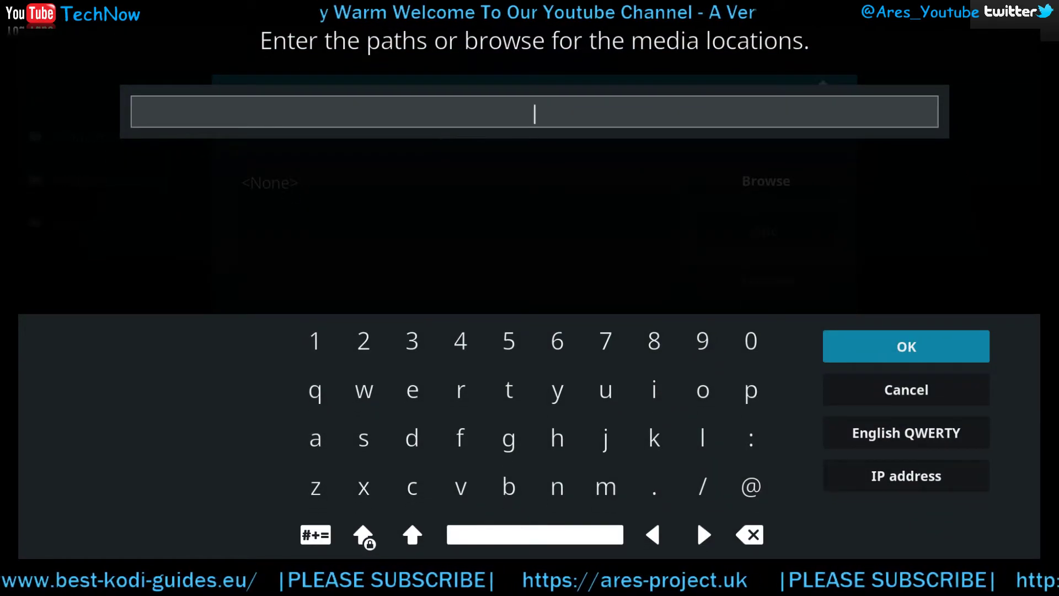
{"action": "type", "text": "http://repo.mrblamo.xyz"}
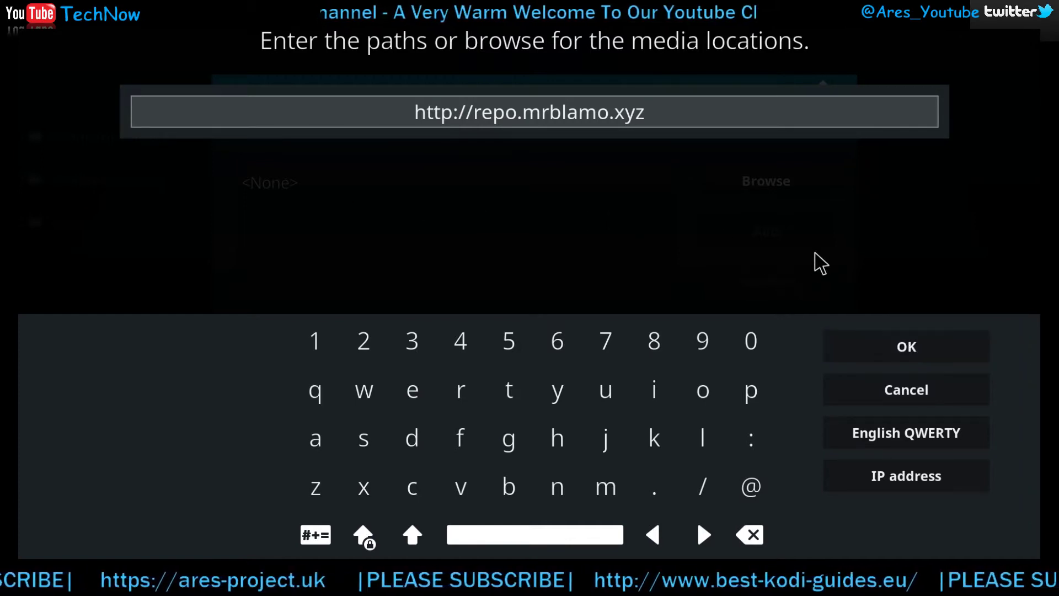
{"action": "left_click", "coordinate": [916, 347]}
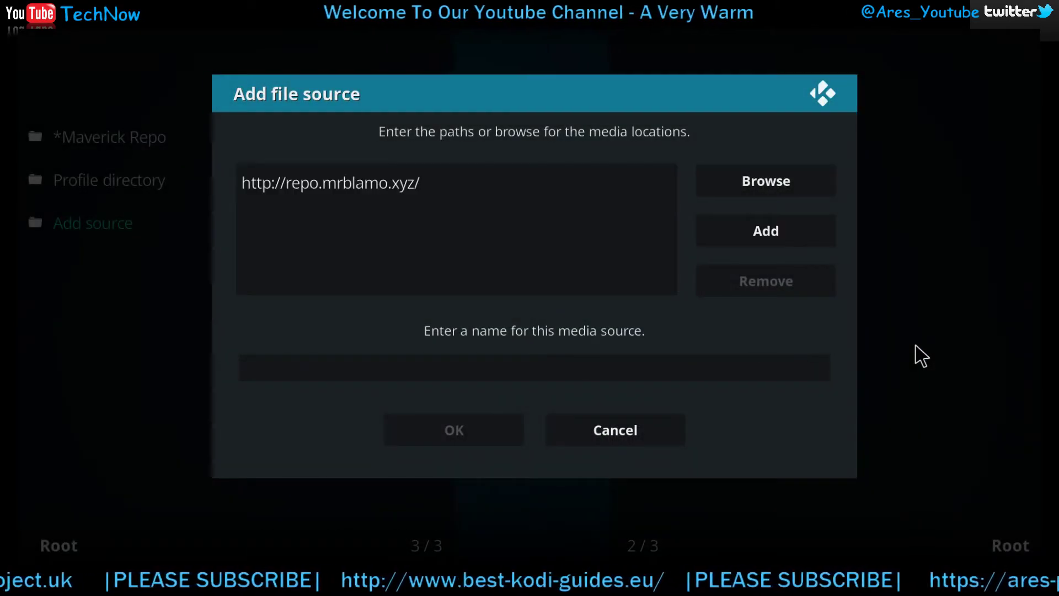
- Name the source '*Mr Blamo Repo' and save it
{"action": "left_click", "coordinate": [522, 369]}
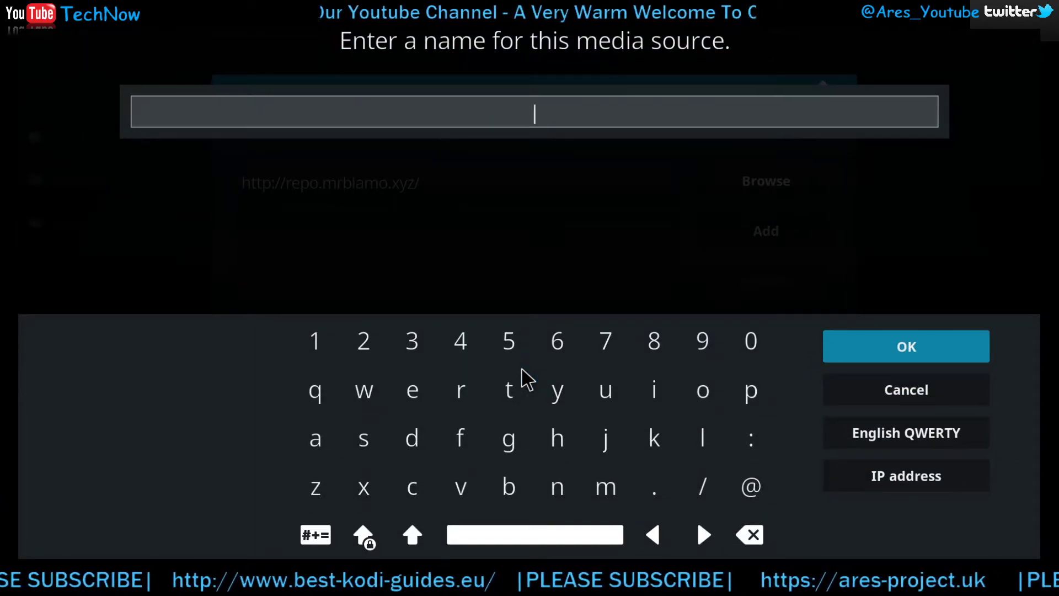
{"action": "type", "text": "*M"}
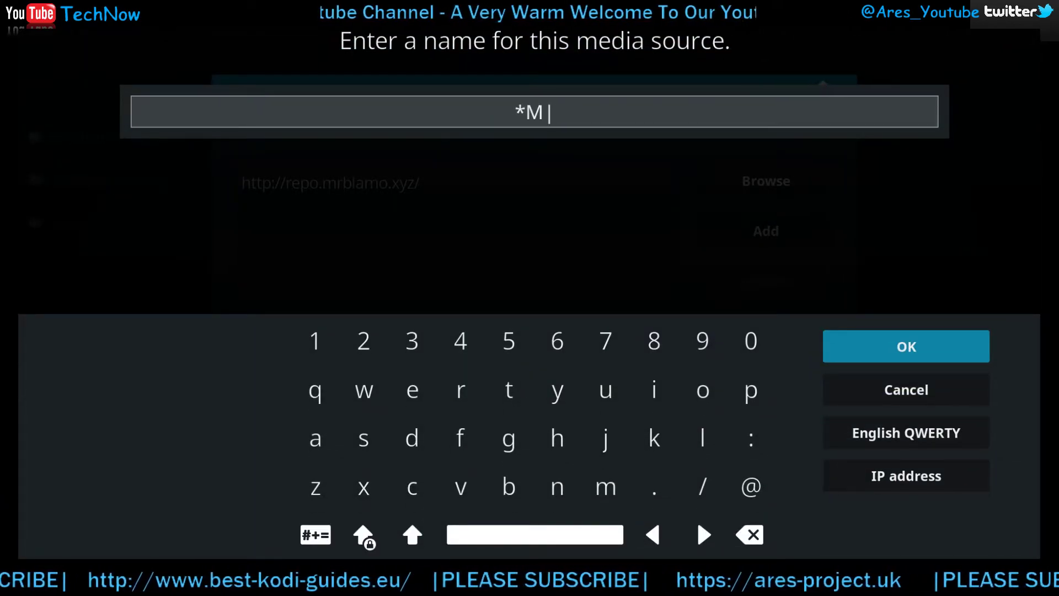
{"action": "type", "text": "r Blamo Repo"}
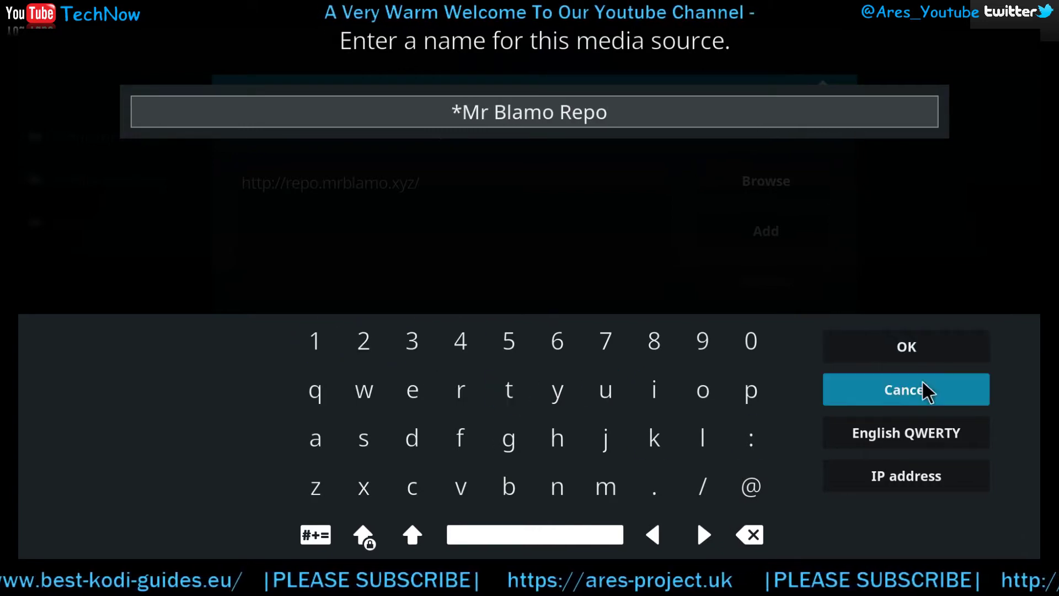
{"action": "left_click", "coordinate": [957, 356]}
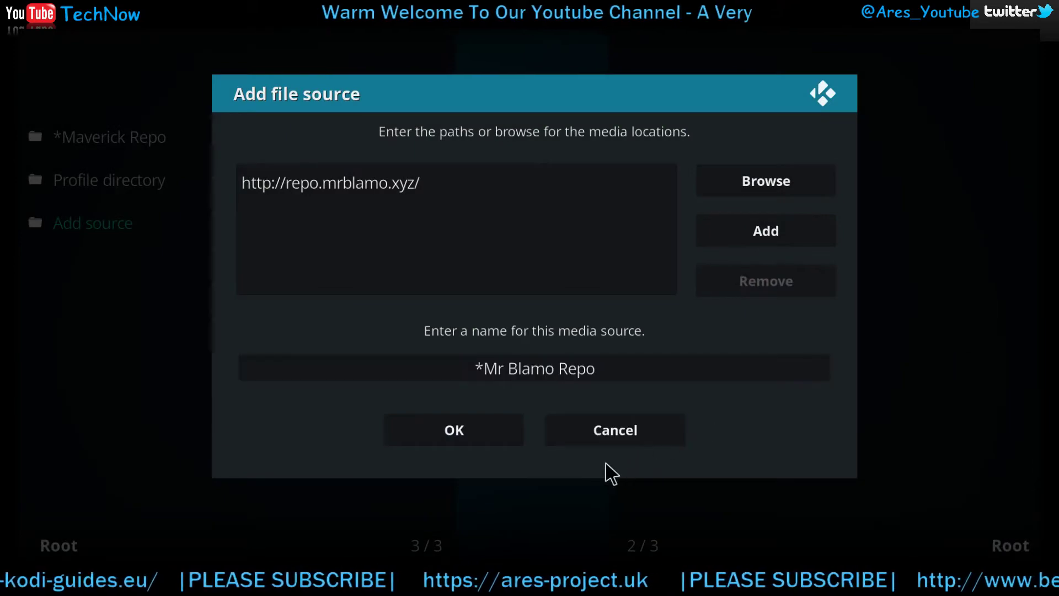
{"action": "left_click", "coordinate": [489, 425]}
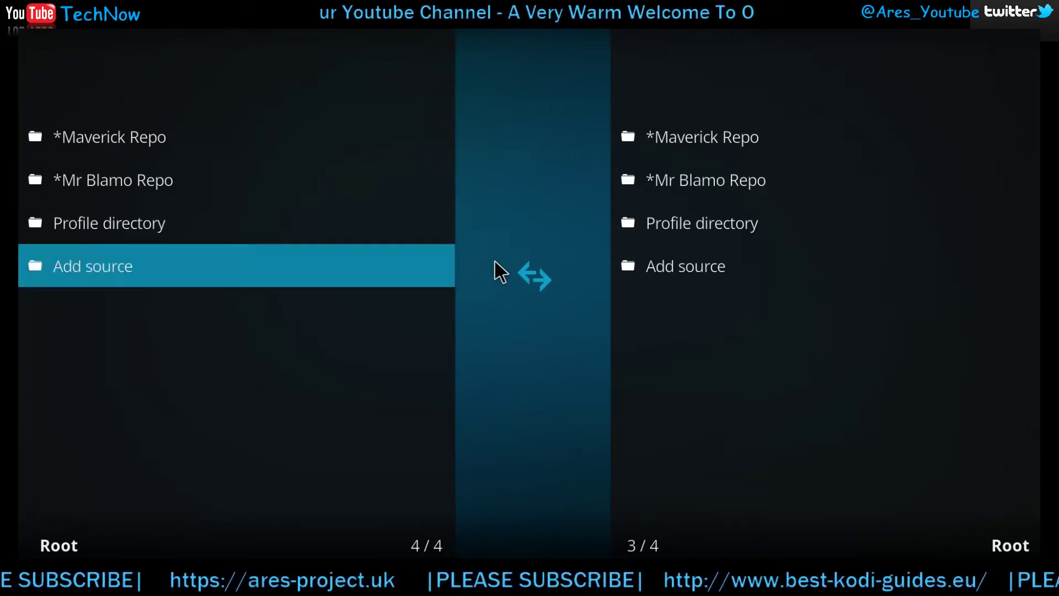
- Install repository.blamo-0.1.1.zip from the *Mr Blamo Repo source using Install from zip file
{"action": "key", "text": "Escape"}
{"action": "key", "text": "Escape"}
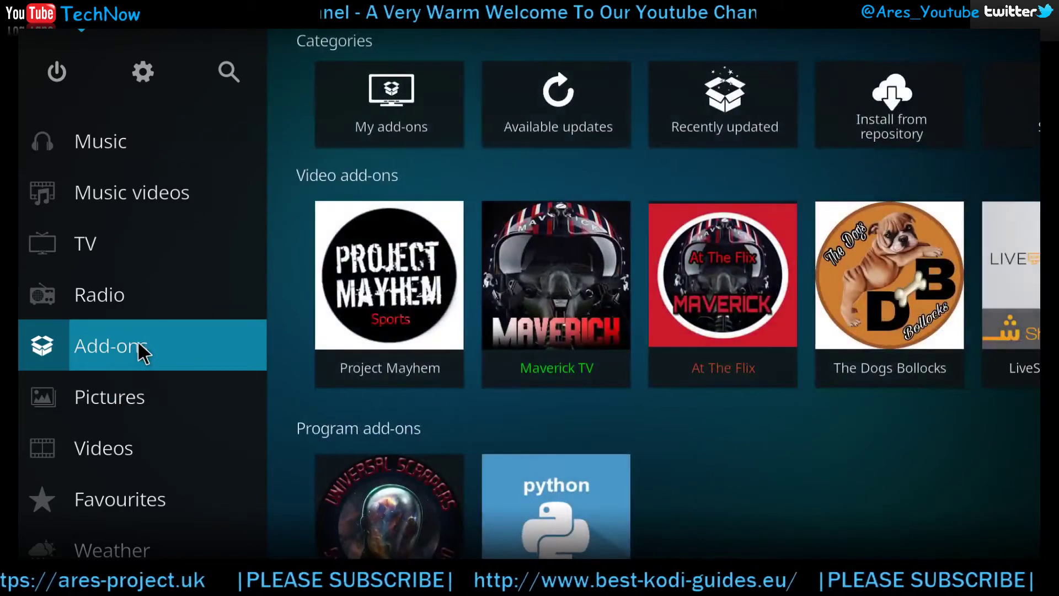
{"action": "left_click", "coordinate": [138, 350]}
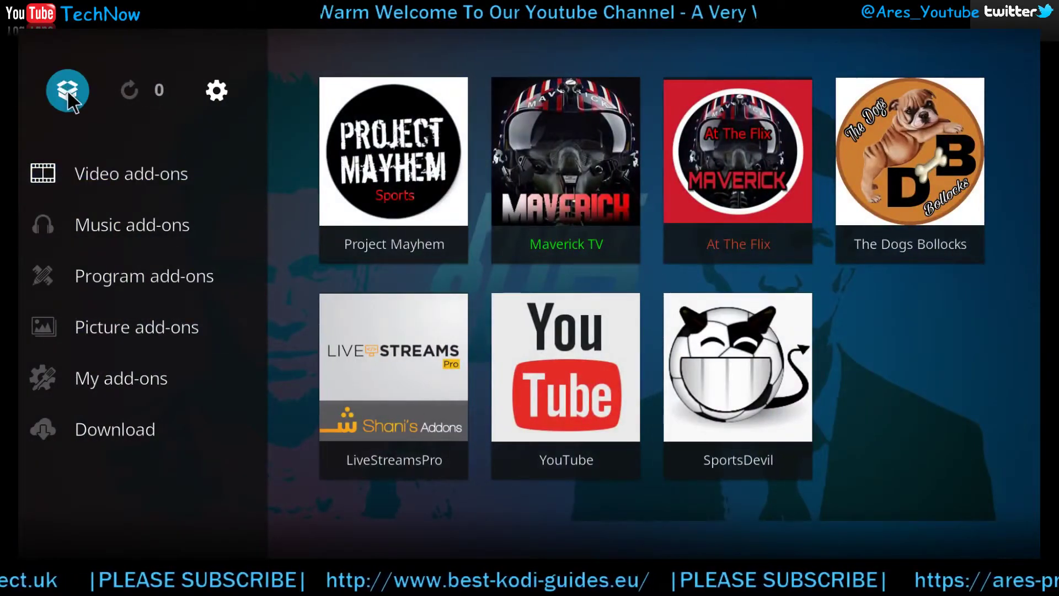
{"action": "left_click", "coordinate": [68, 89]}
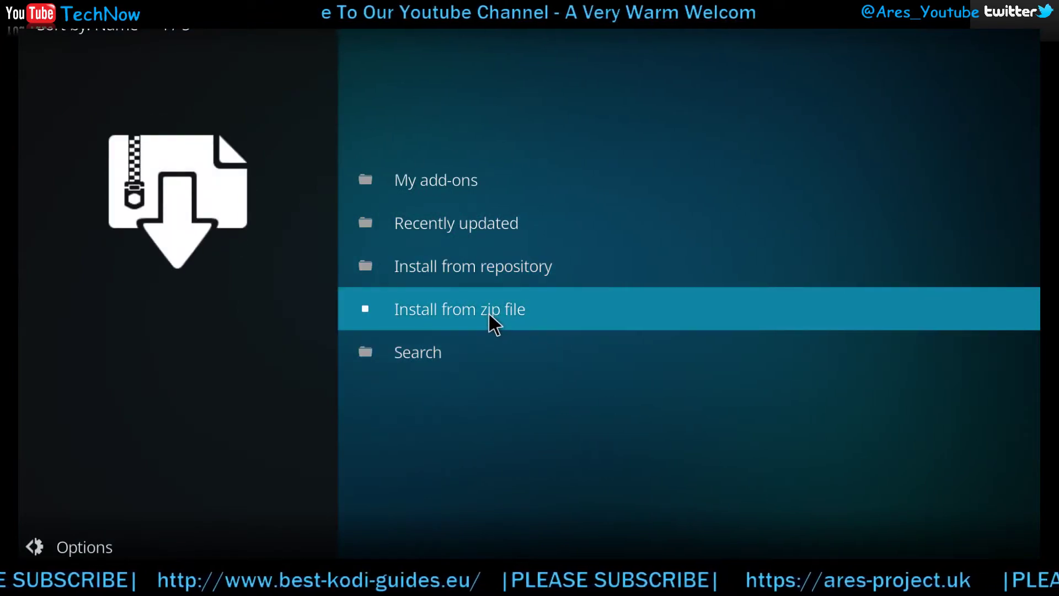
{"action": "left_click", "coordinate": [488, 312]}
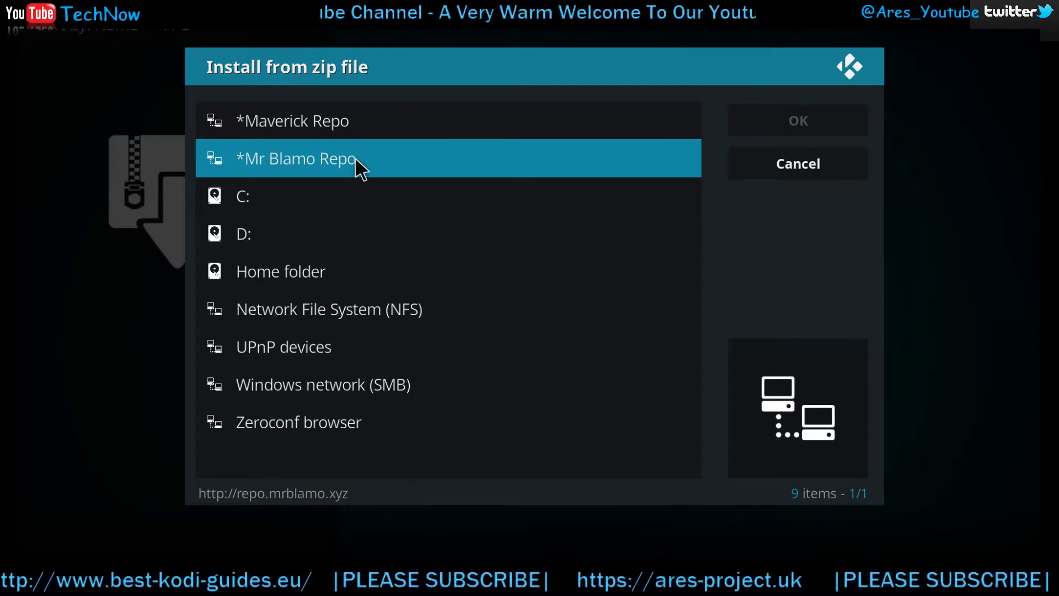
{"action": "left_click", "coordinate": [354, 156]}
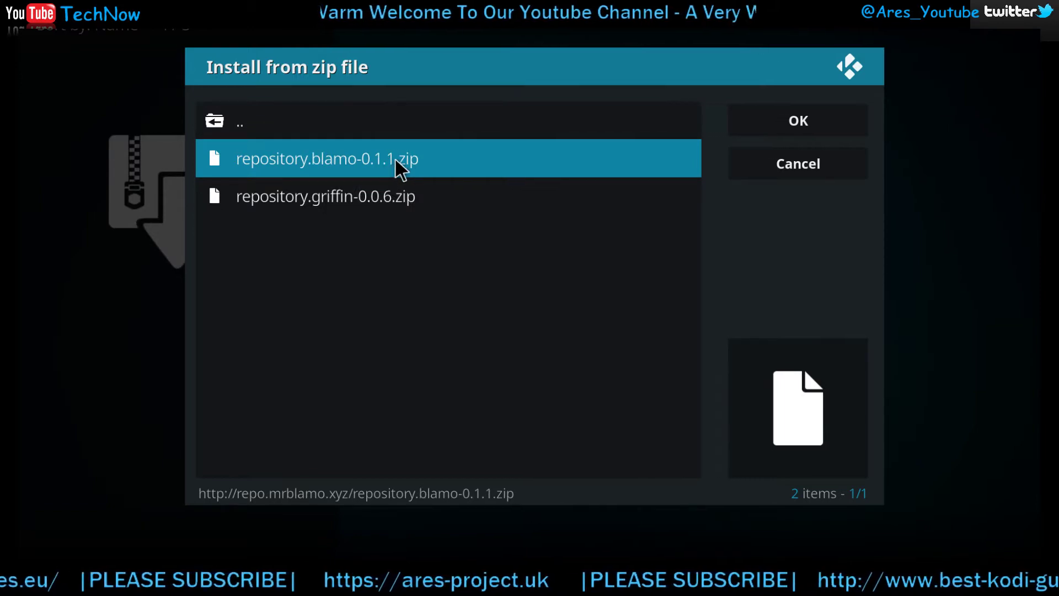
{"action": "left_click", "coordinate": [395, 157]}
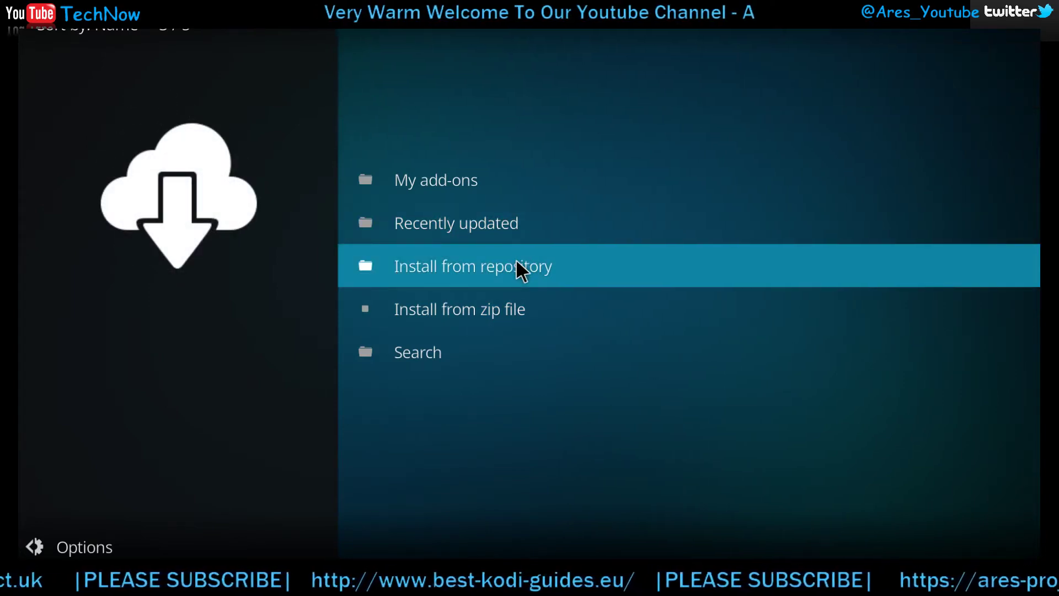
- Install Neptune Rising from Blamo Repo's Video add-ons, then back out to the repository list
{"action": "left_click", "coordinate": [516, 262]}
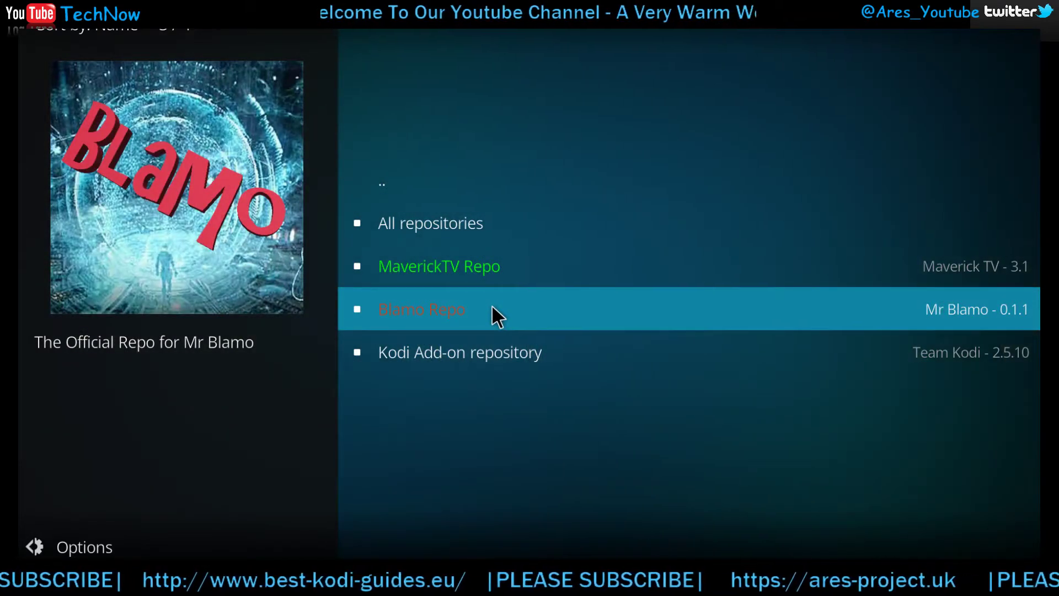
{"action": "left_click", "coordinate": [492, 308]}
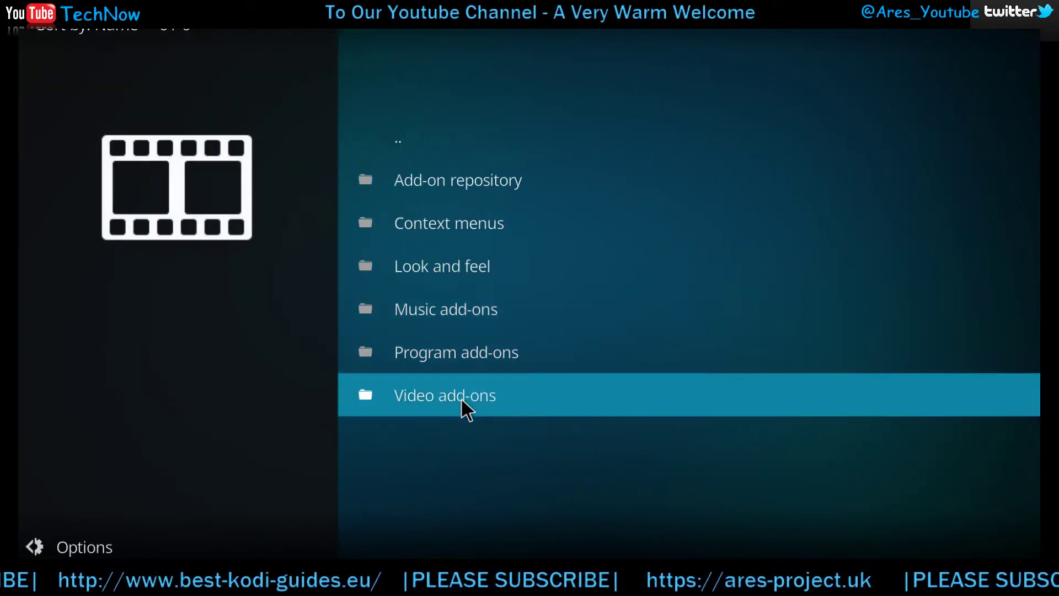
{"action": "left_click", "coordinate": [462, 396]}
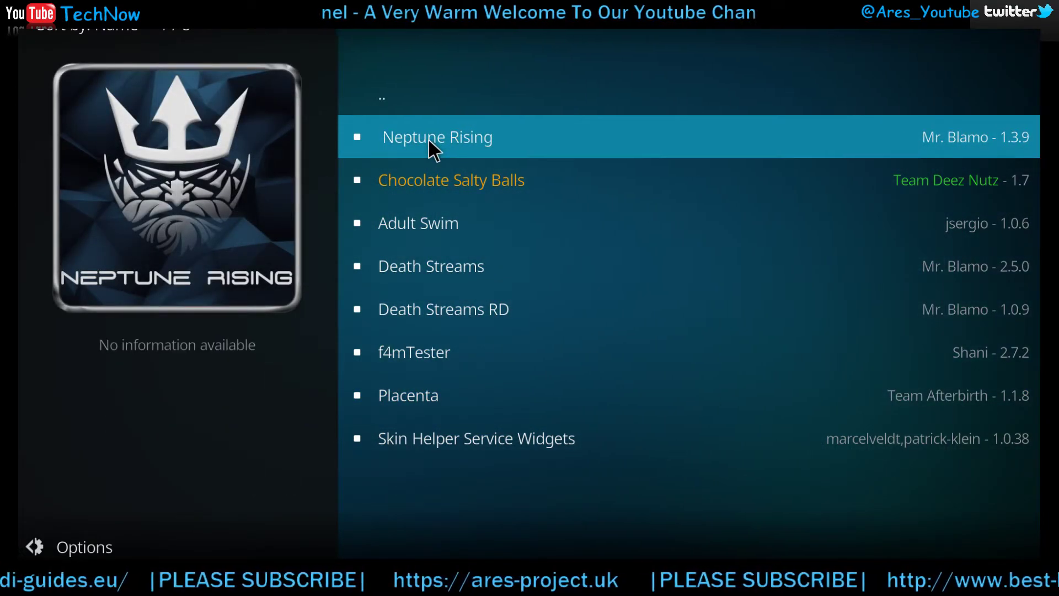
{"action": "left_click", "coordinate": [428, 138]}
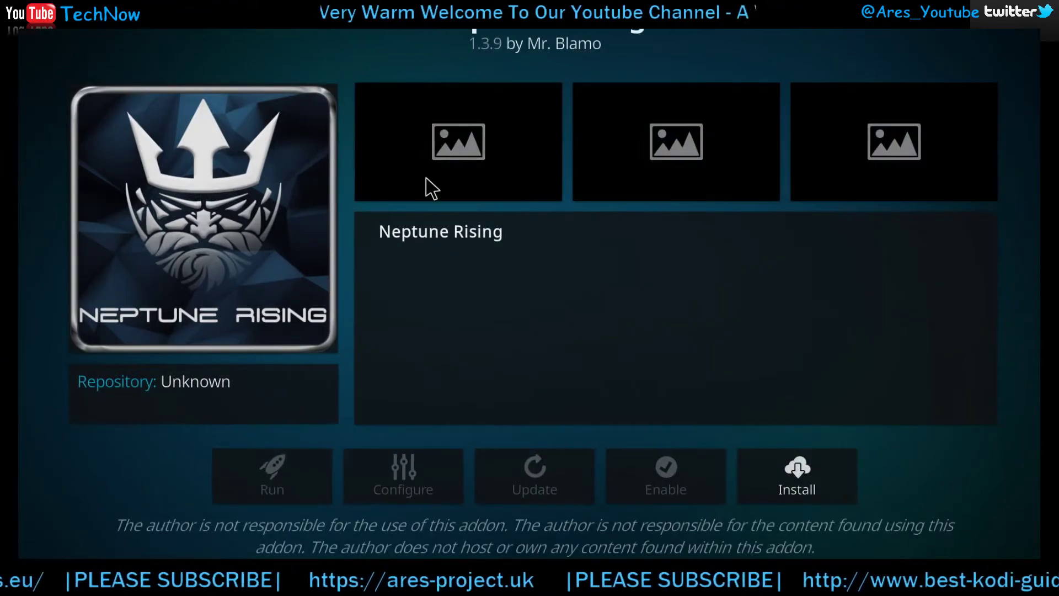
{"action": "left_click", "coordinate": [815, 481]}
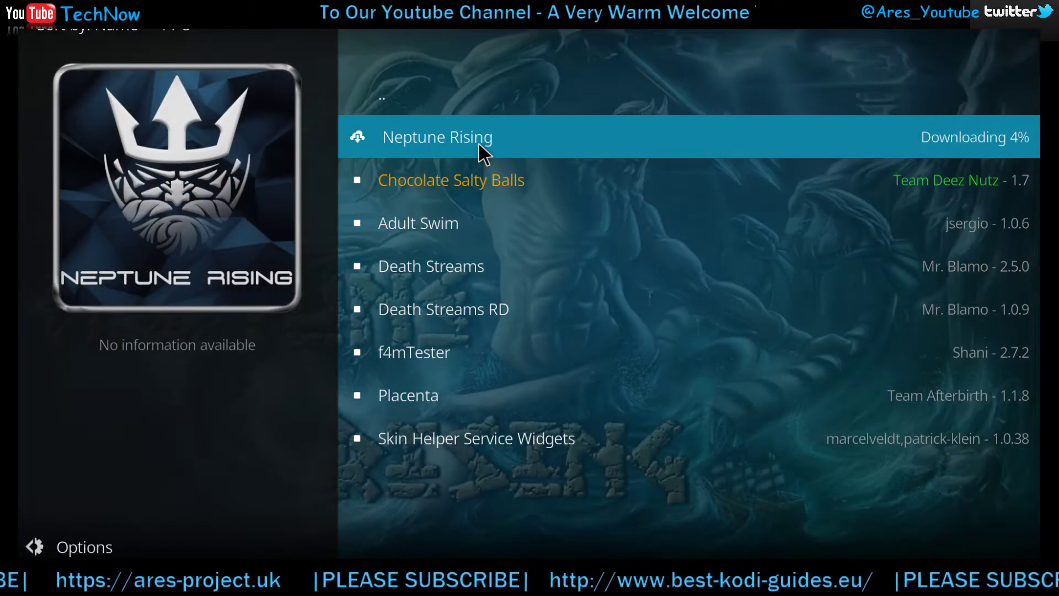
{"action": "key", "text": "BackSpace"}
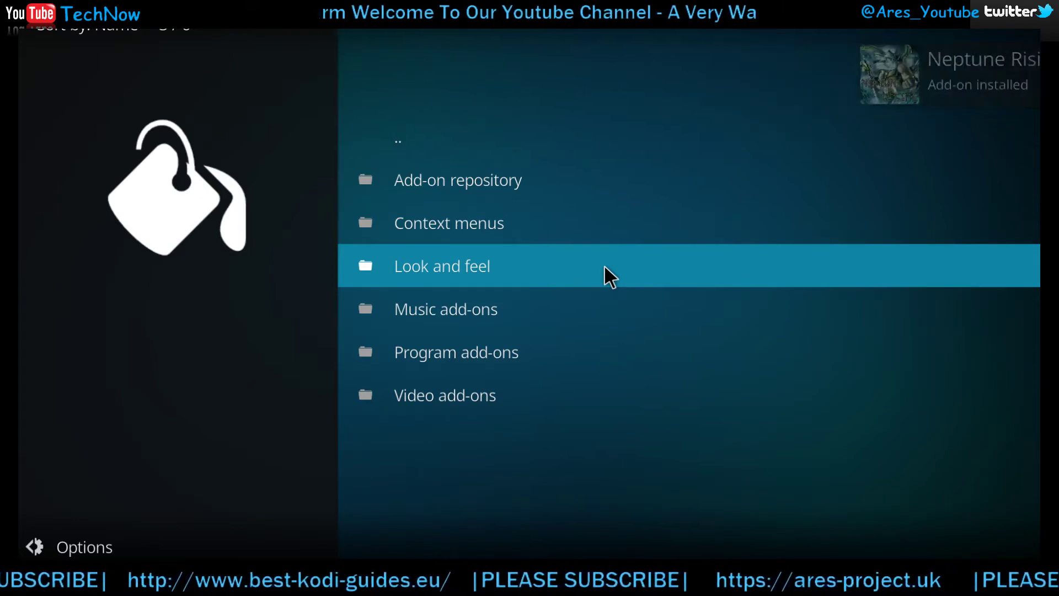
{"action": "key", "text": "BackSpace"}
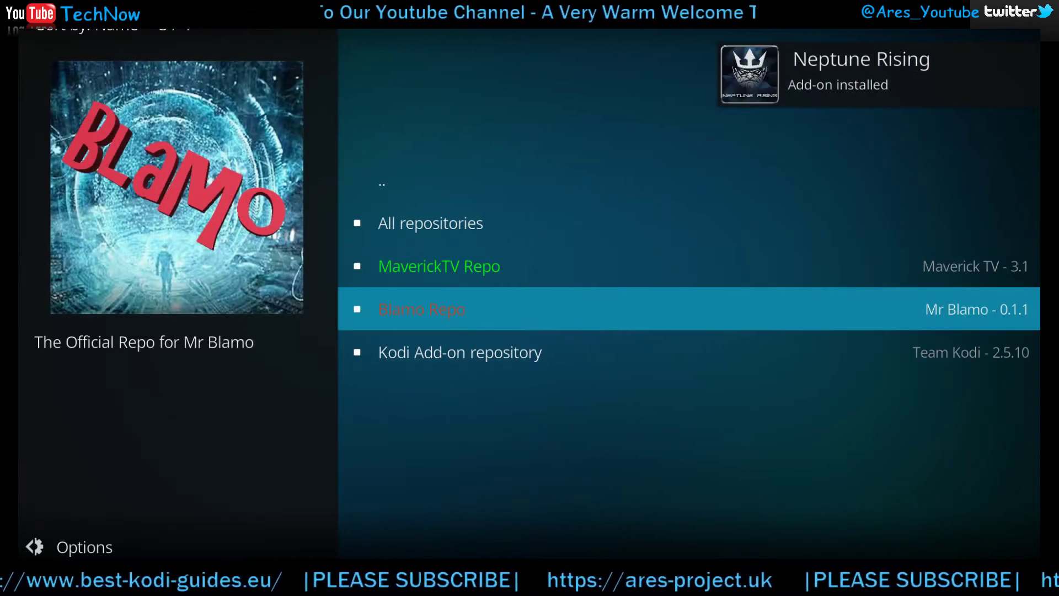
- Return to the Add-ons home and launch Neptune Rising from the Video add-ons list
{"action": "key", "text": "BackSpace"}
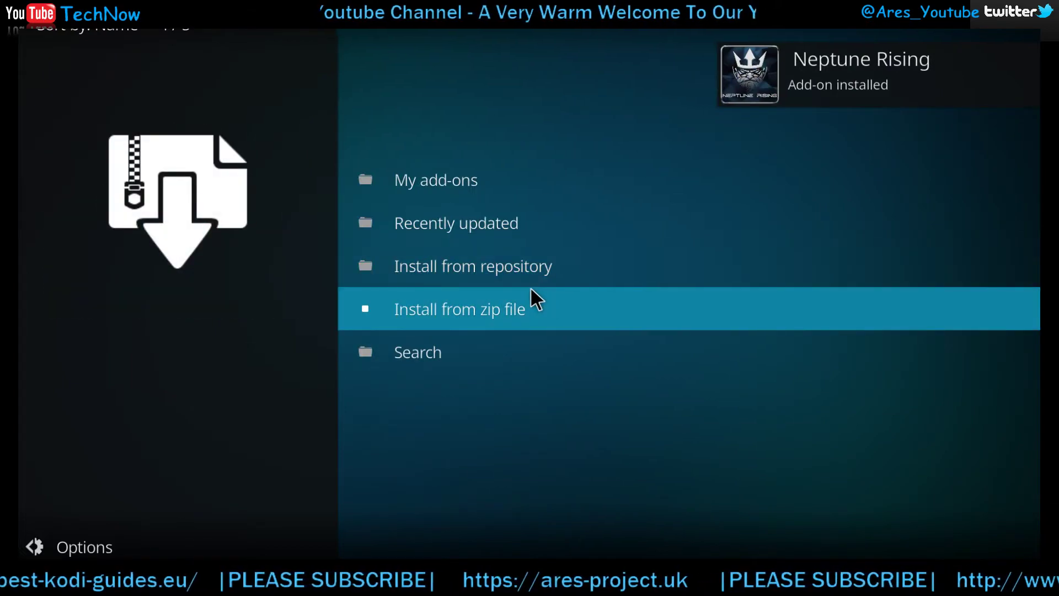
{"action": "key", "text": "BackSpace"}
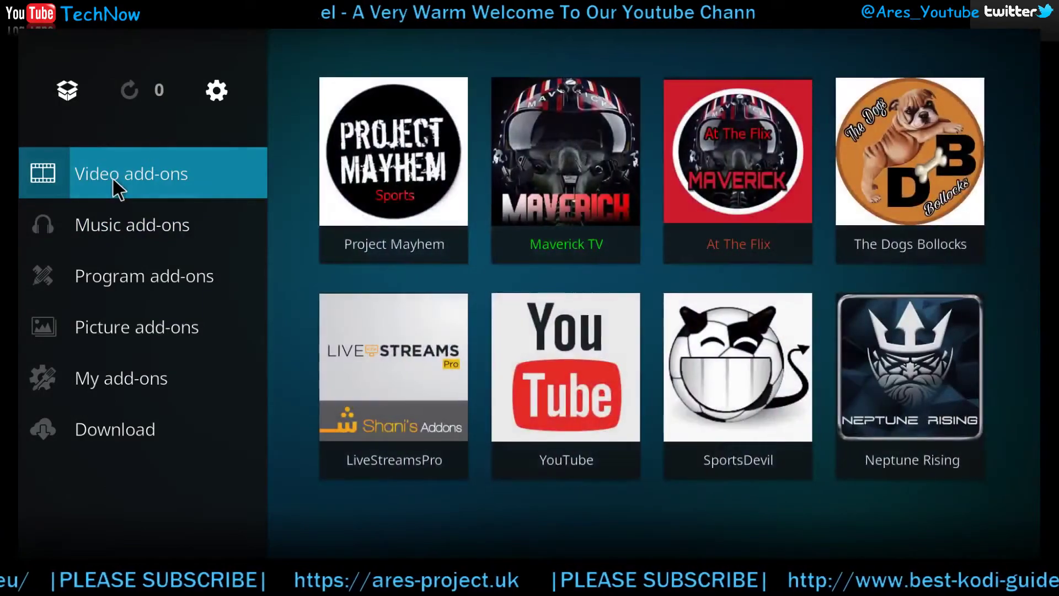
{"action": "left_click", "coordinate": [111, 176]}
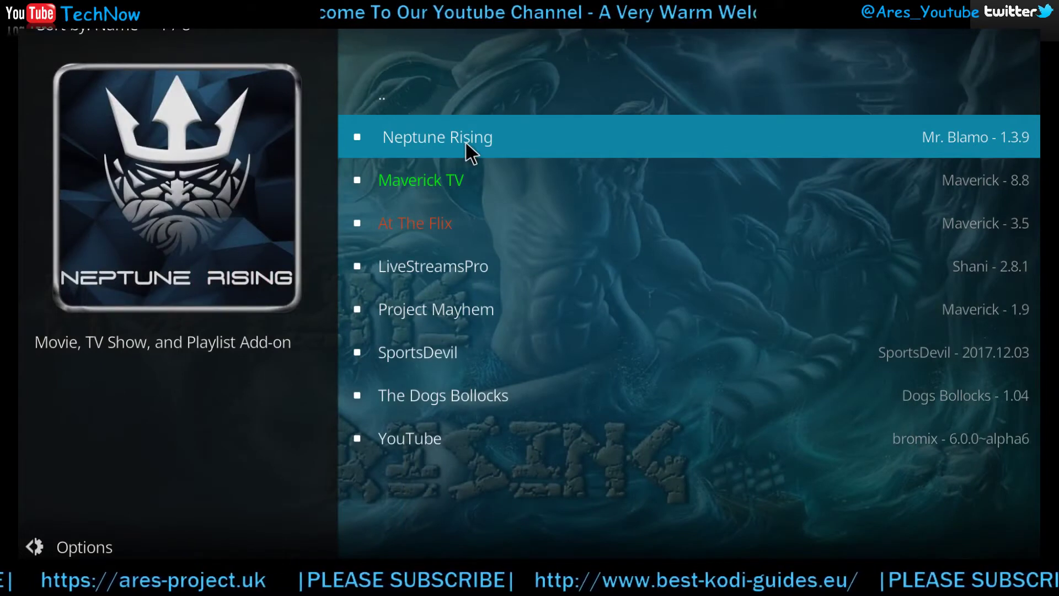
{"action": "left_click", "coordinate": [465, 144]}
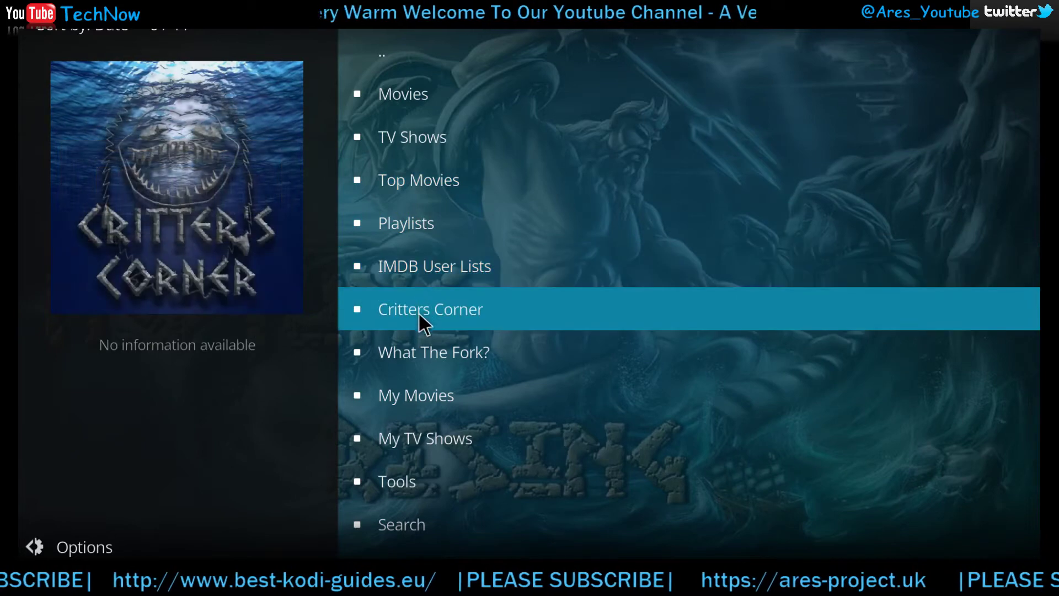
{"action": "scroll", "coordinate": [425, 340], "scroll_direction": "down", "scroll_amount": 1}
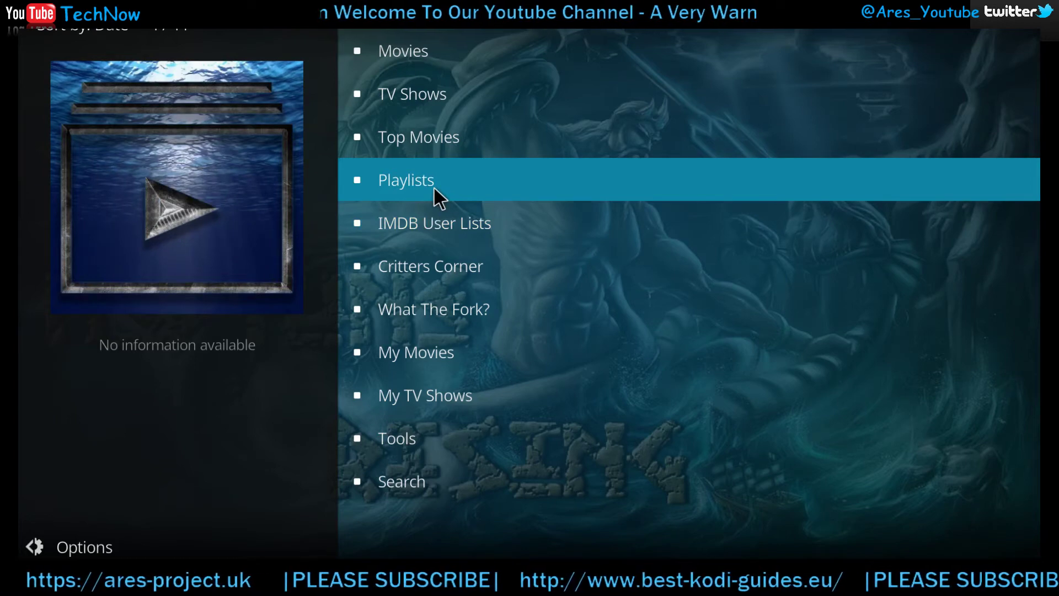
- Open TV Shows > New Episodes and try Will & Grace 9x12, which has no stream
{"action": "left_click", "coordinate": [399, 98]}
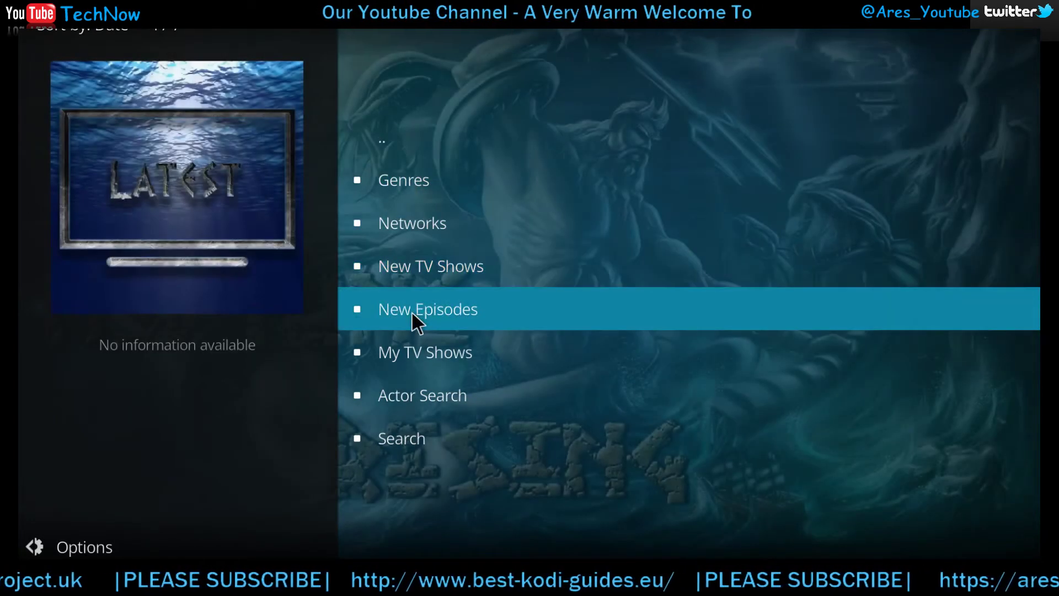
{"action": "left_click", "coordinate": [412, 310]}
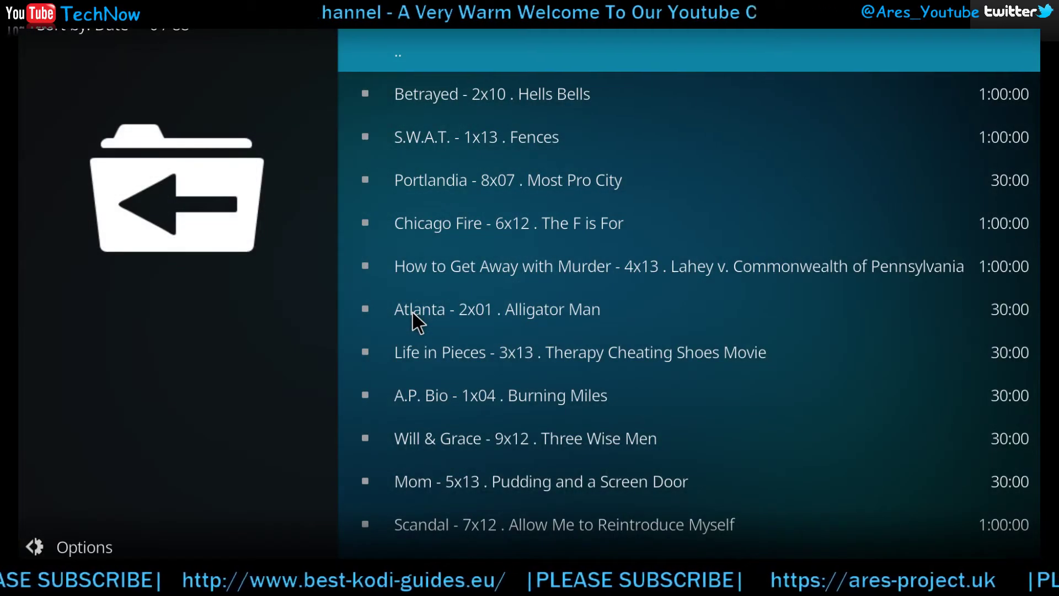
{"action": "scroll", "coordinate": [478, 315], "scroll_direction": "down", "scroll_amount": 3}
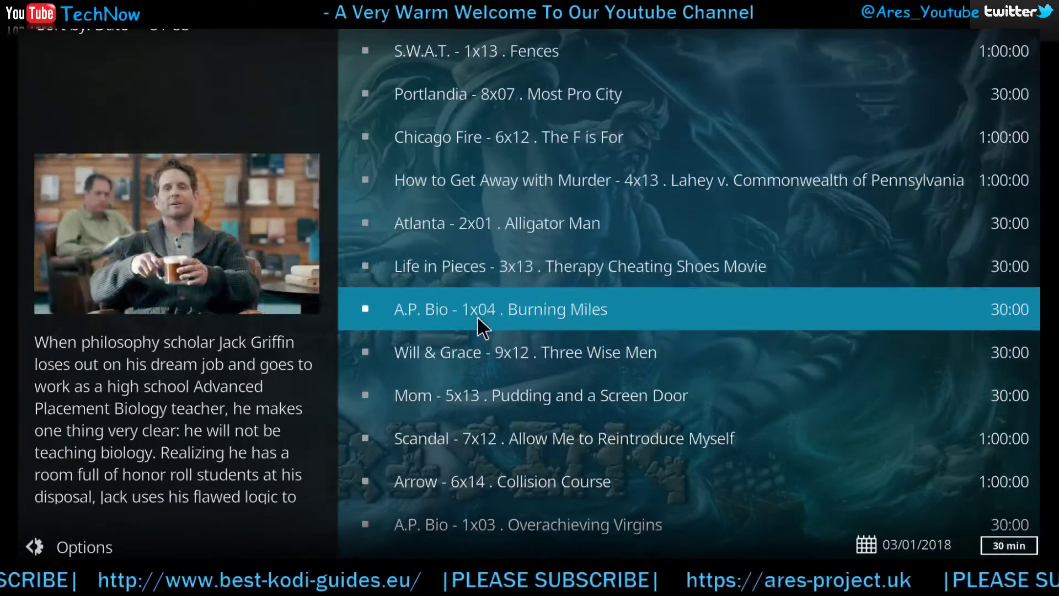
{"action": "left_click", "coordinate": [503, 351]}
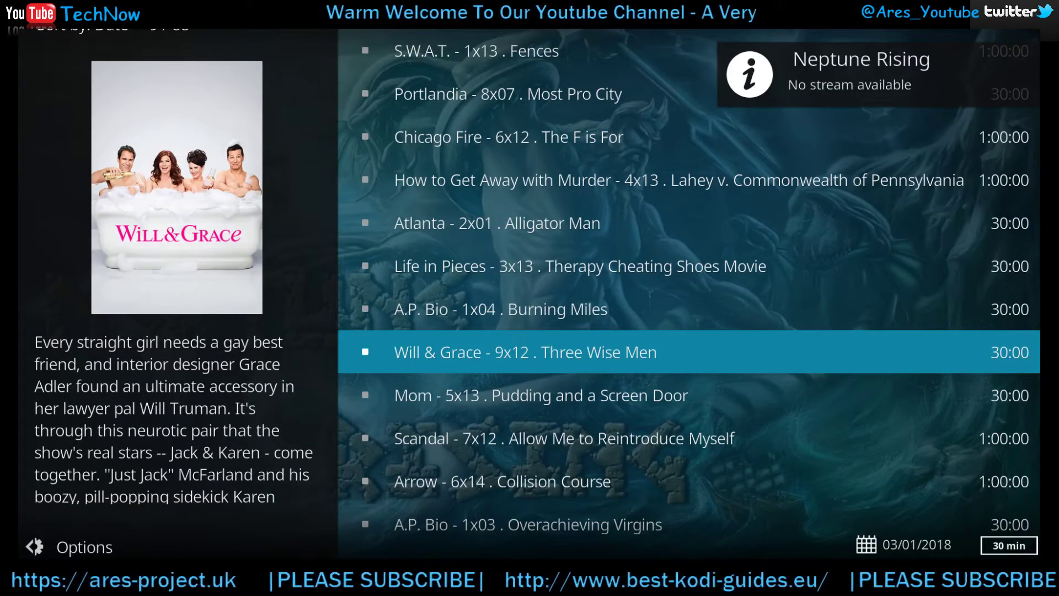
{"action": "scroll", "coordinate": [499, 370], "scroll_direction": "down", "scroll_amount": 5}
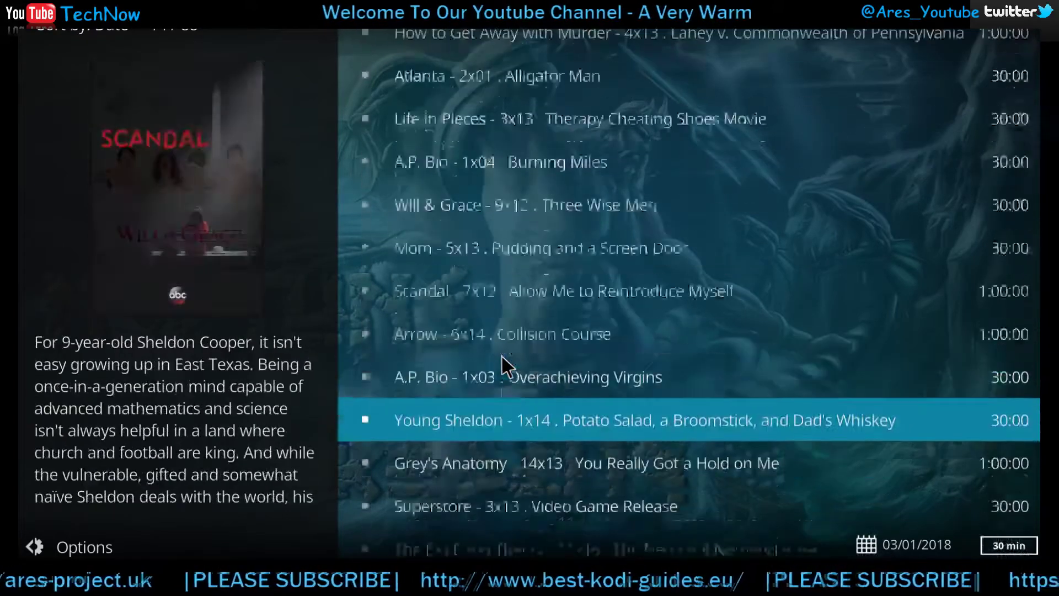
{"action": "scroll", "coordinate": [504, 366], "scroll_direction": "up", "scroll_amount": 14}
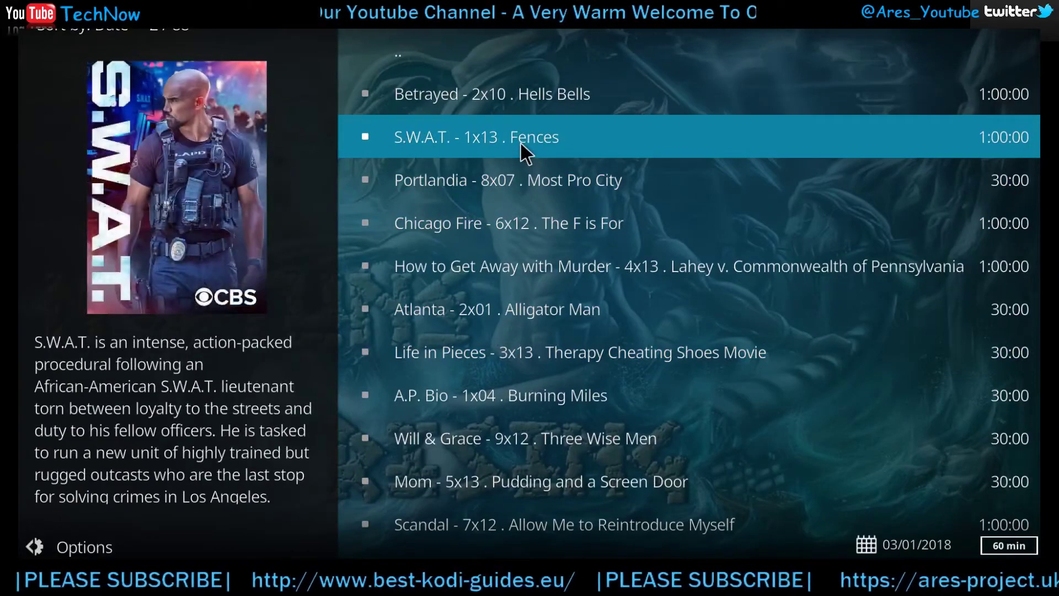
{"action": "scroll", "coordinate": [517, 330], "scroll_direction": "down", "scroll_amount": 15}
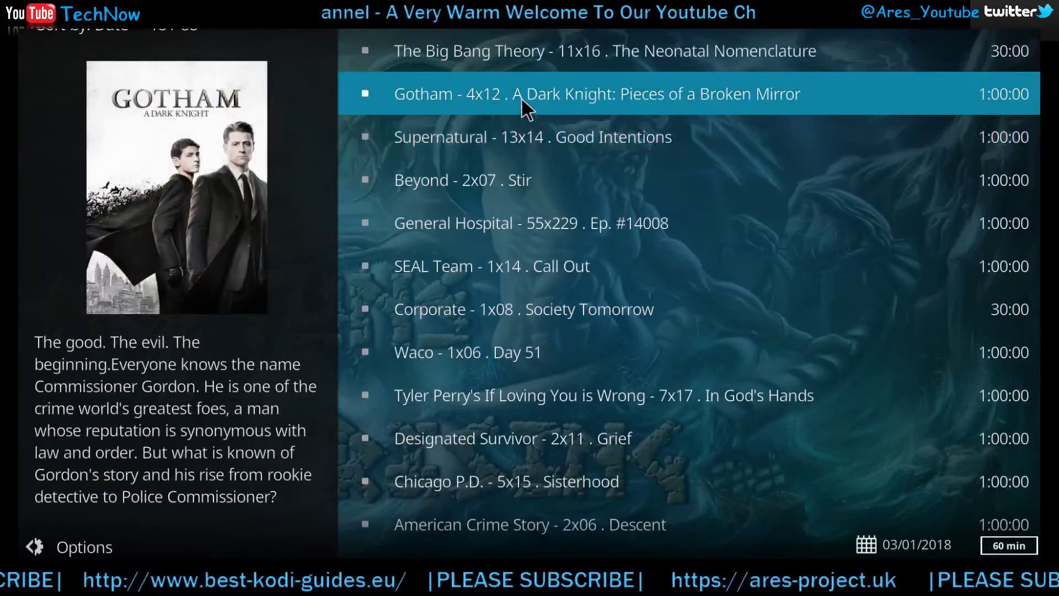
- Try the Gotham 4x12 and DC's Legends of Tomorrow episodes, then return to the TV Shows menu
{"action": "left_click", "coordinate": [522, 98]}
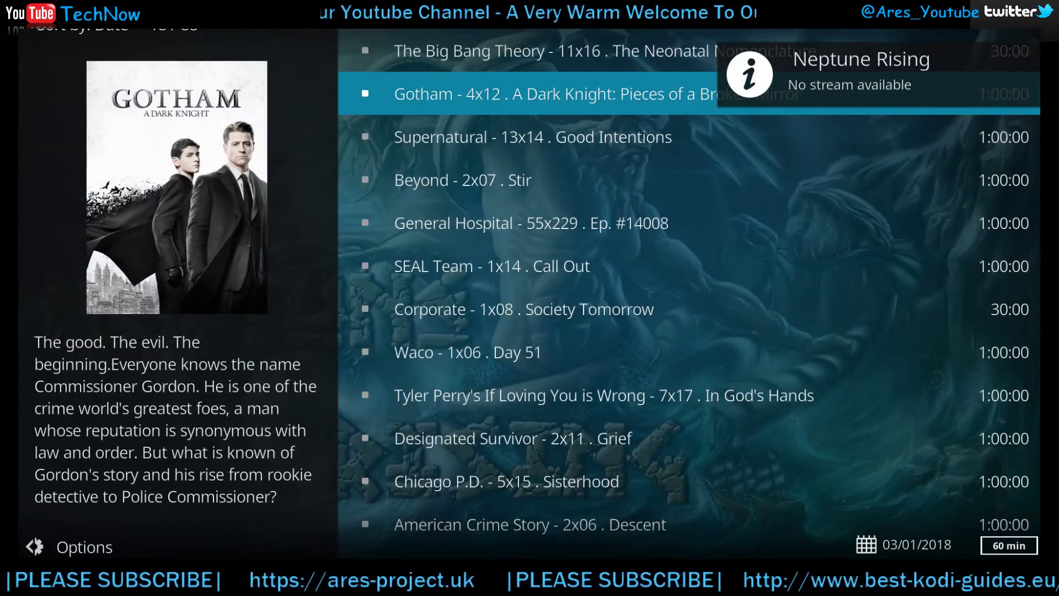
{"action": "scroll", "coordinate": [553, 290], "scroll_direction": "down", "scroll_amount": 20}
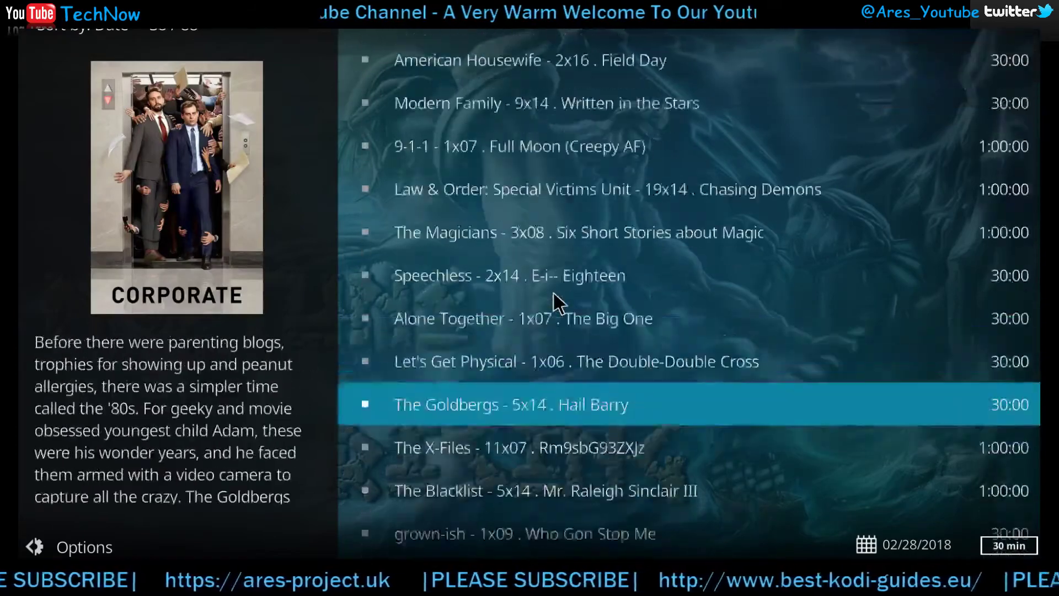
{"action": "scroll", "coordinate": [553, 294], "scroll_direction": "down", "scroll_amount": 20}
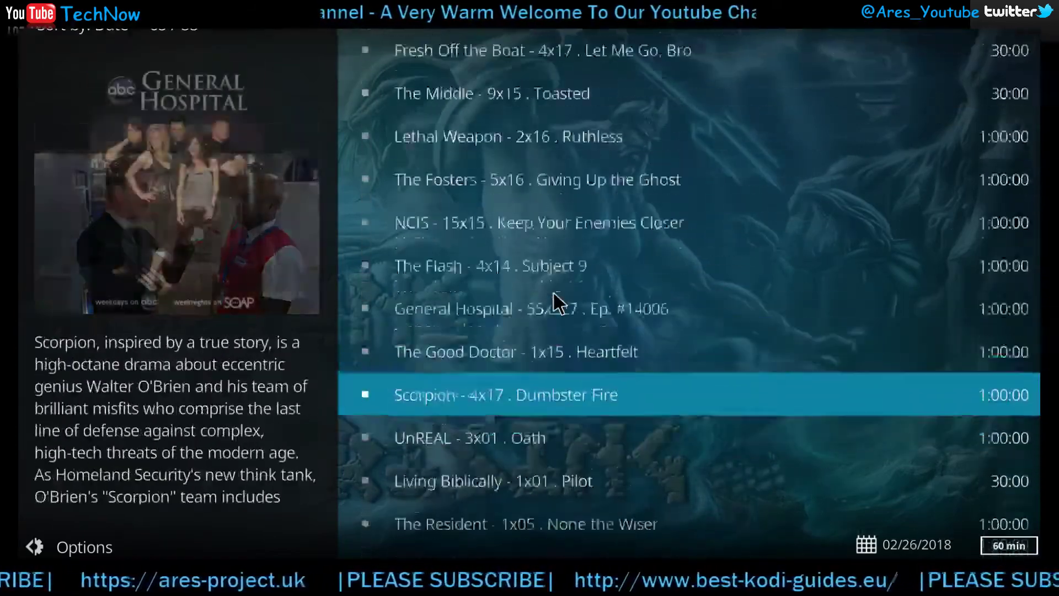
{"action": "scroll", "coordinate": [553, 293], "scroll_direction": "down", "scroll_amount": 6}
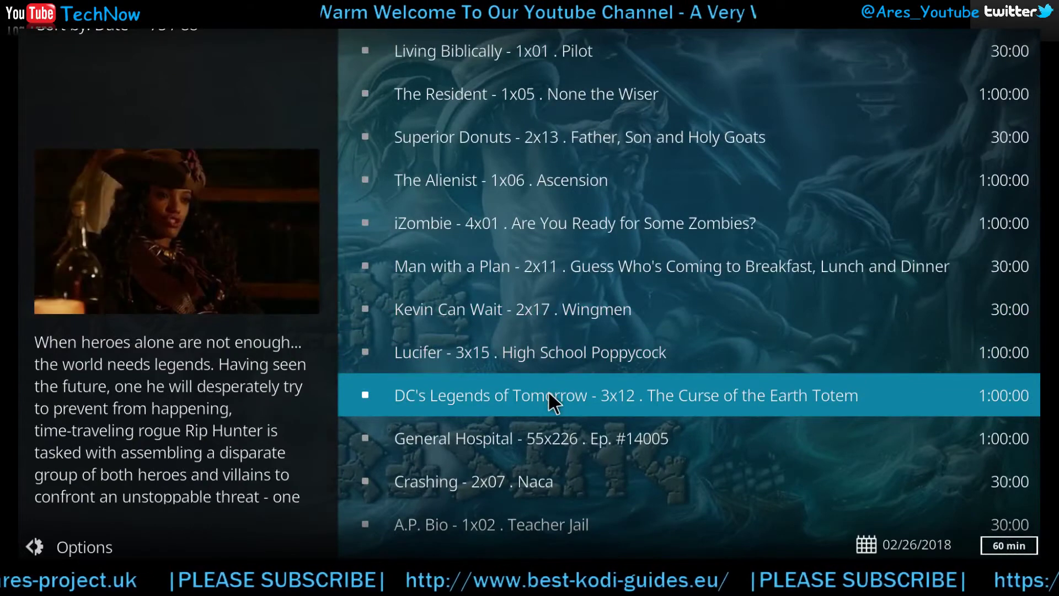
{"action": "left_click", "coordinate": [549, 393]}
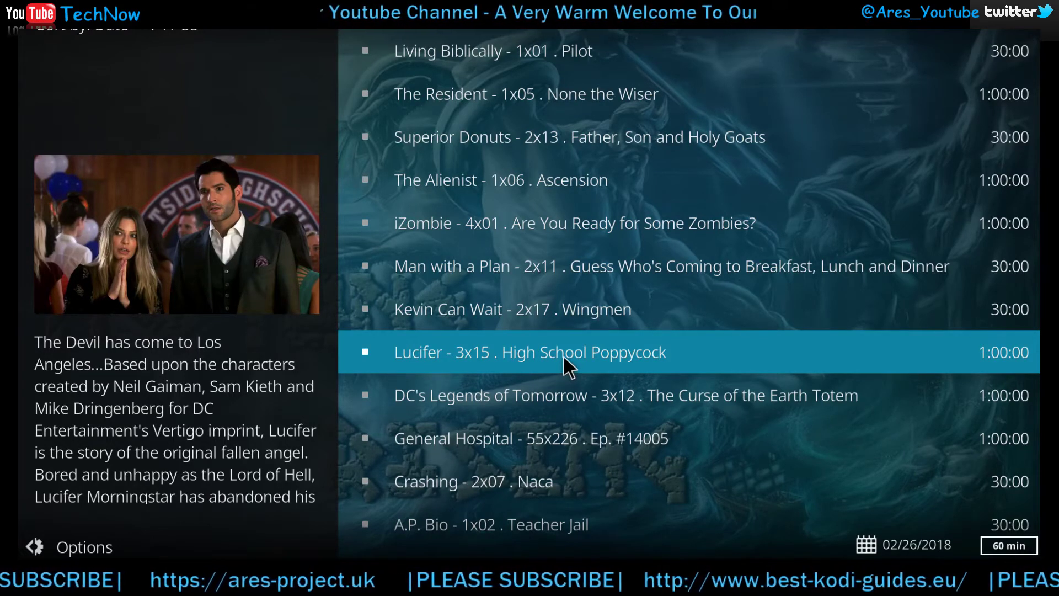
{"action": "scroll", "coordinate": [564, 356], "scroll_direction": "down", "scroll_amount": 4}
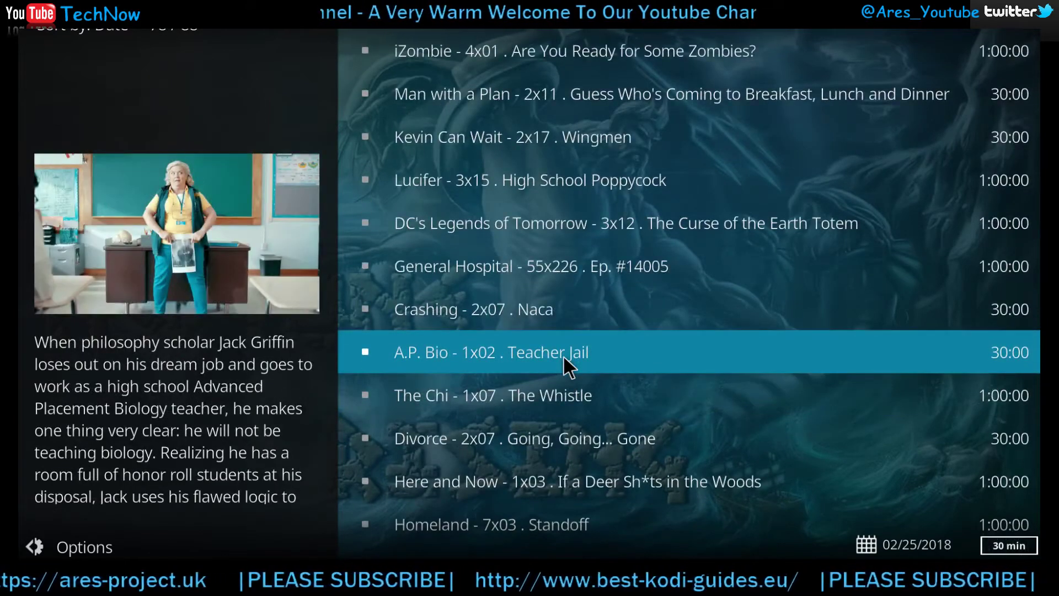
{"action": "key", "text": "BackSpace"}
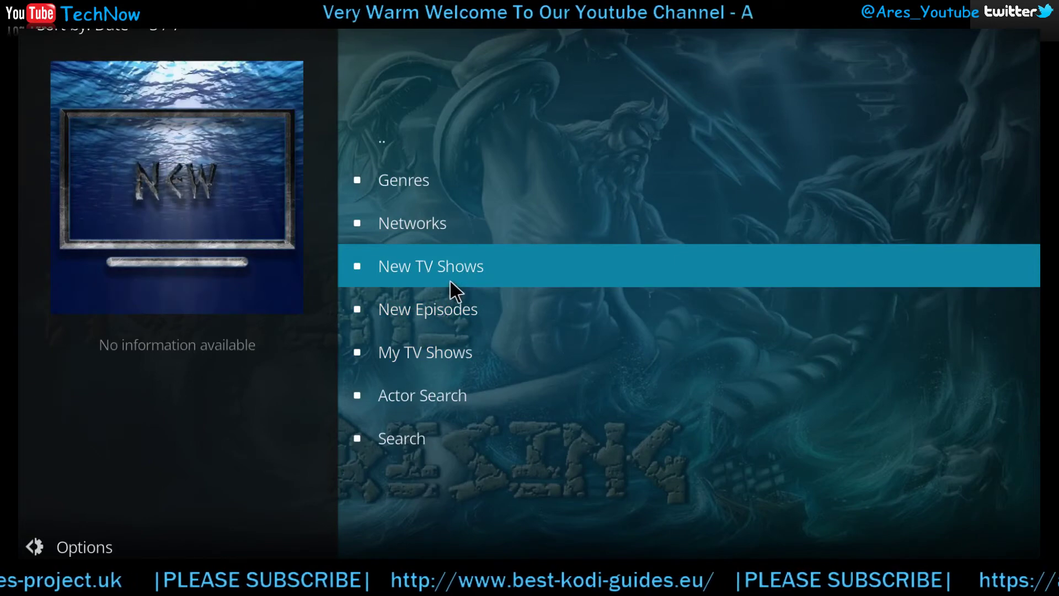
- Go back to the main menu and open Movies > In Theaters
{"action": "key", "text": "BackSpace"}
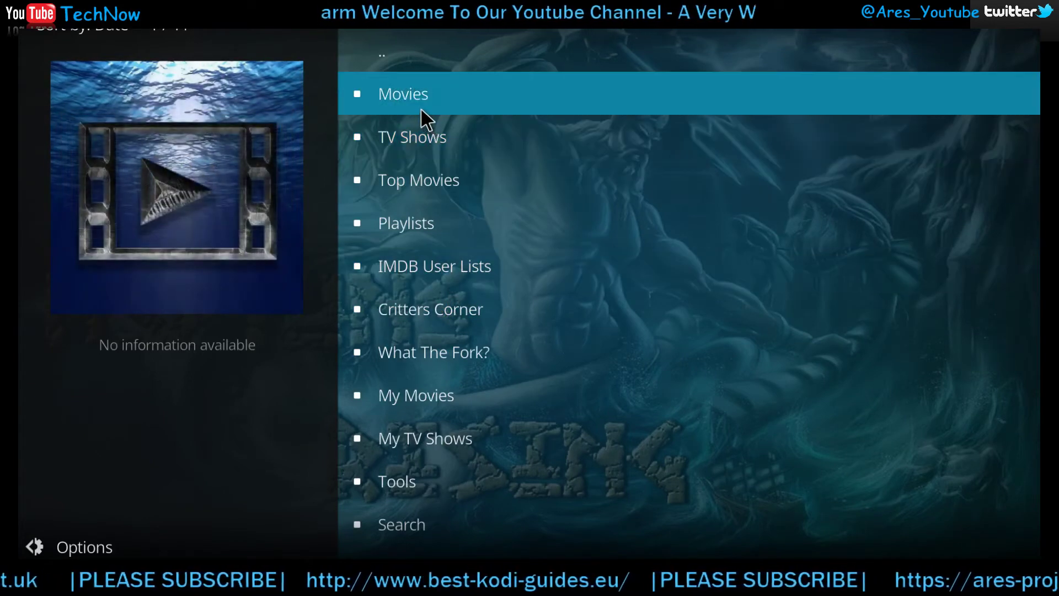
{"action": "left_click", "coordinate": [420, 107]}
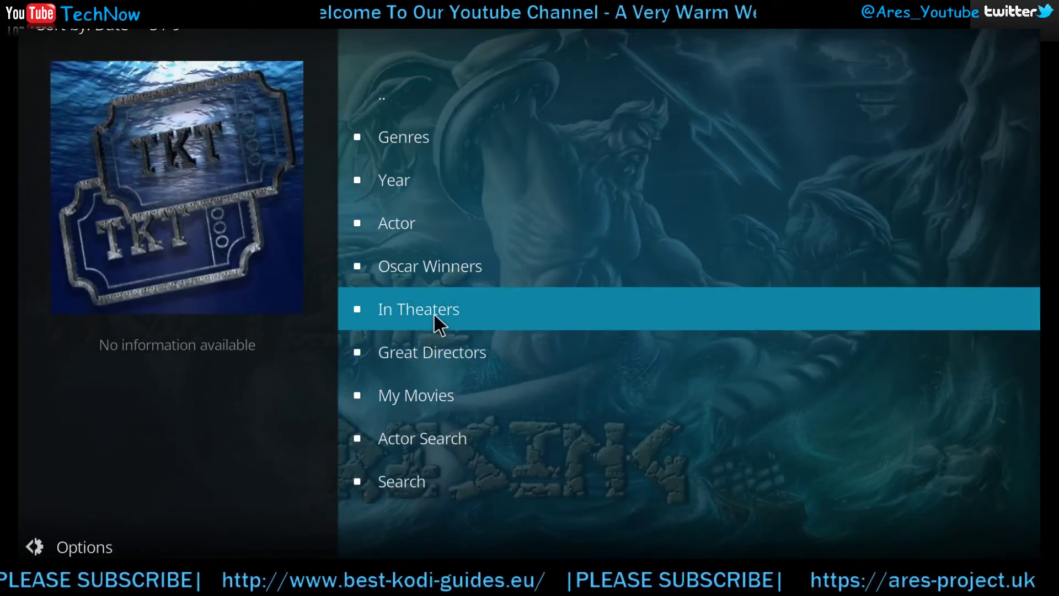
{"action": "left_click", "coordinate": [433, 312]}
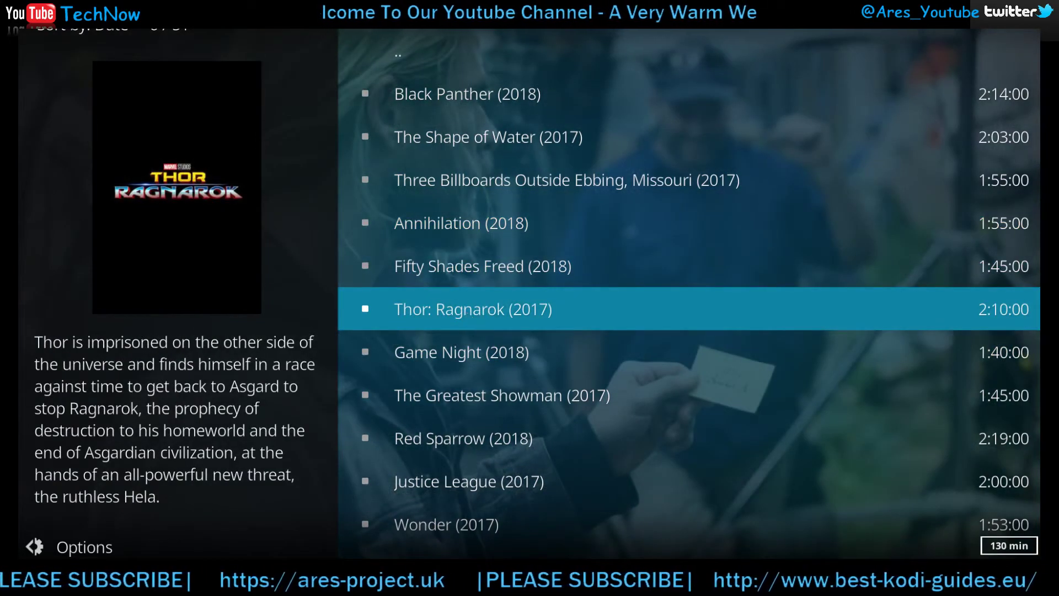
- Fetch sources for Thor: Ragnarok (2017) and play 01 DIRECTLINK | HD POPCORNS | 1080P
{"action": "left_click", "coordinate": [464, 310]}
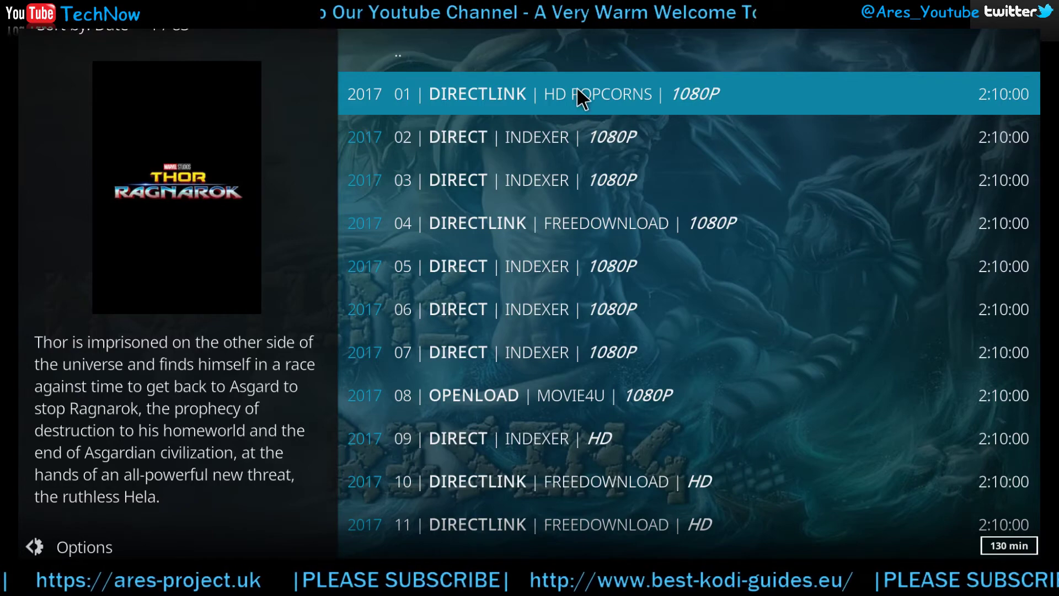
{"action": "left_click", "coordinate": [577, 93]}
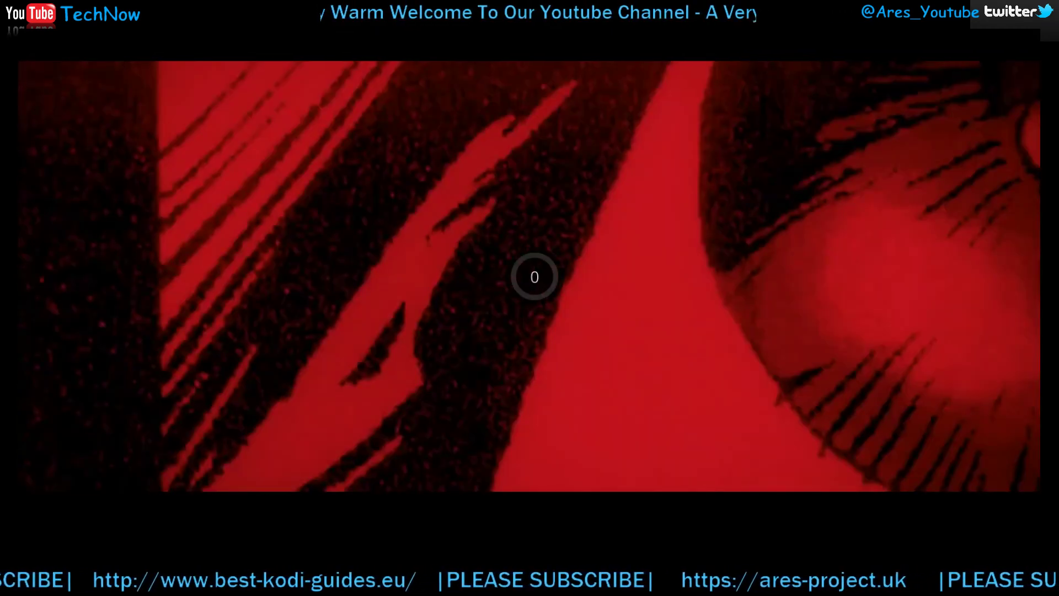
- Pause and resume Thor: Ragnarok, then stop playback back to the source list
{"action": "mouse_move", "coordinate": [591, 213]}
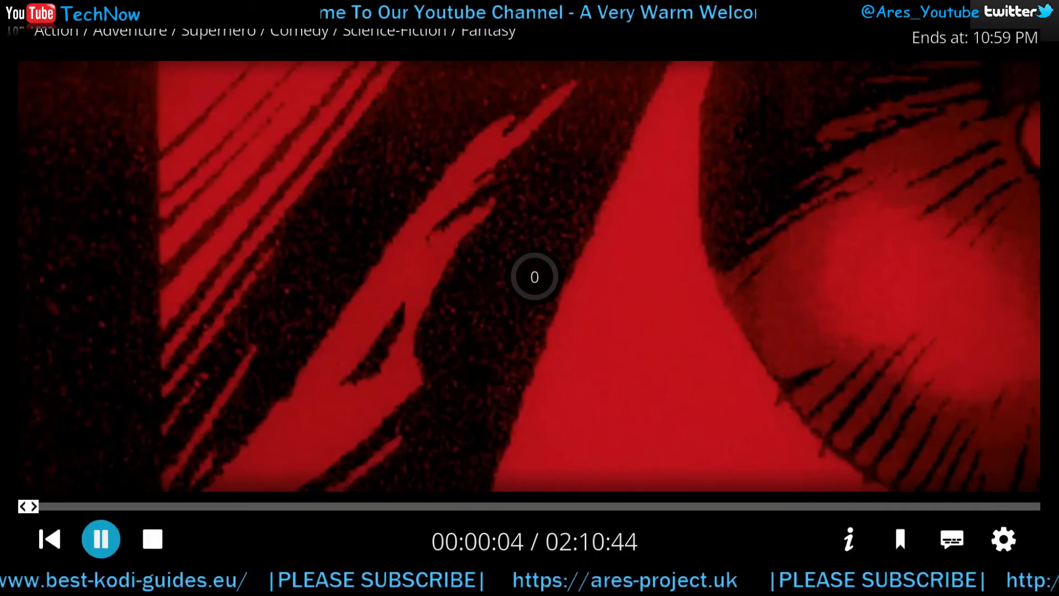
{"action": "left_click", "coordinate": [108, 545]}
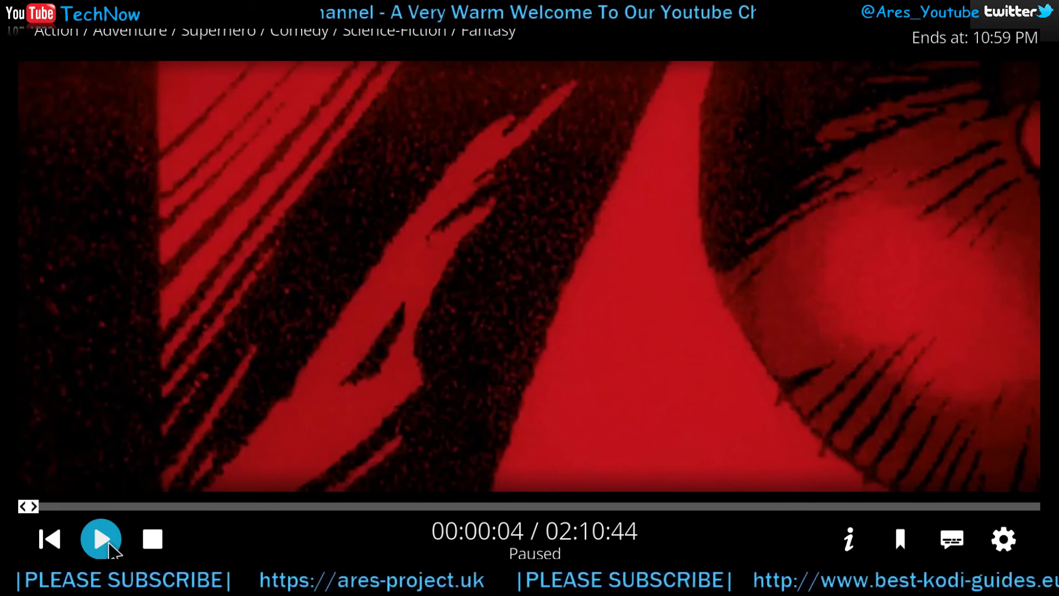
{"action": "left_click", "coordinate": [108, 544]}
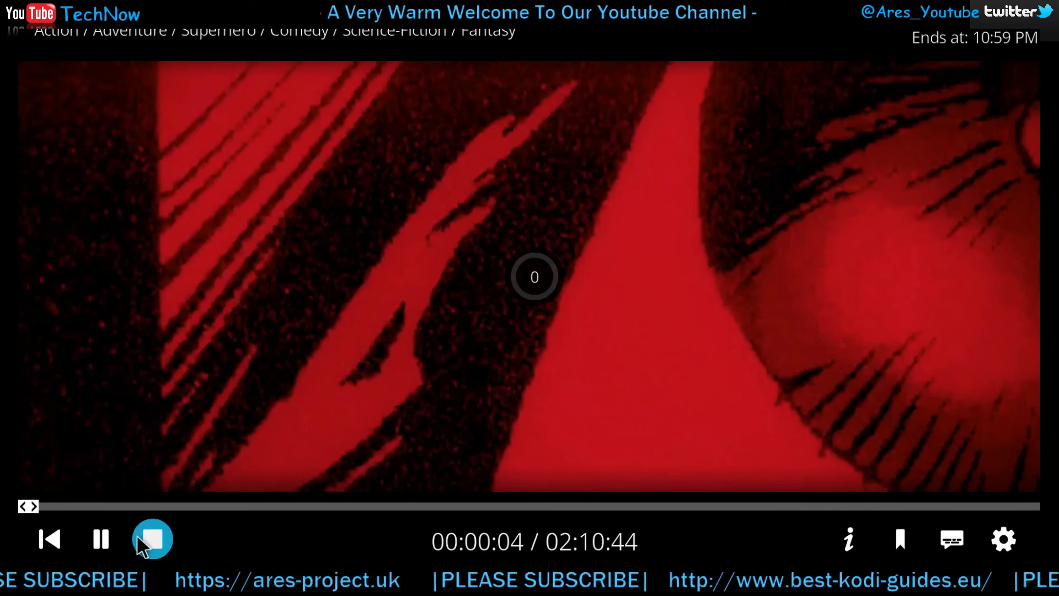
{"action": "left_click", "coordinate": [136, 540]}
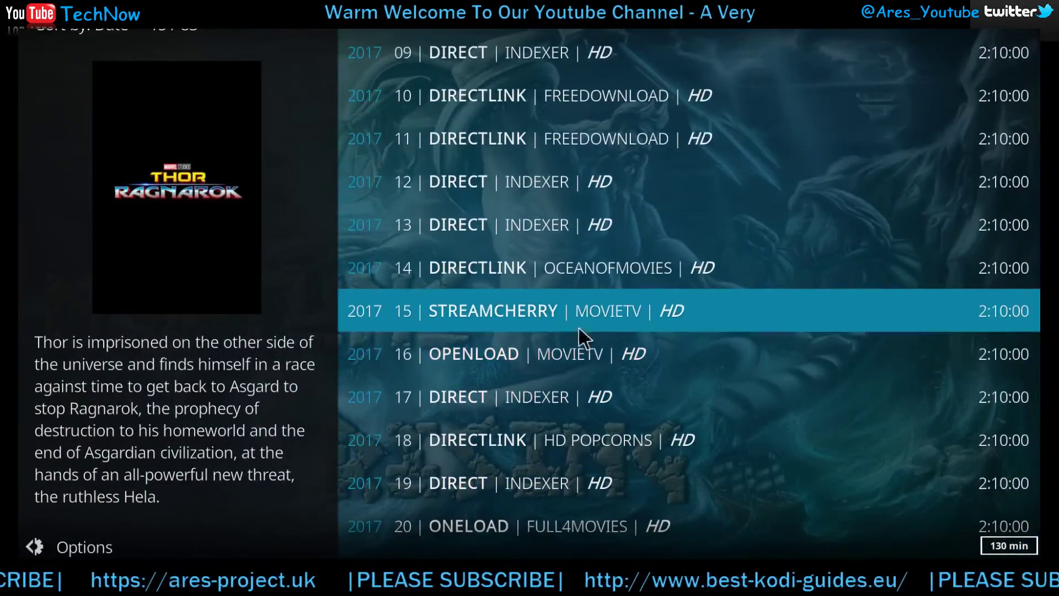
- Play the movie from a different HD source, then stop it
{"action": "scroll", "coordinate": [538, 185], "scroll_direction": "up", "scroll_amount": 1}
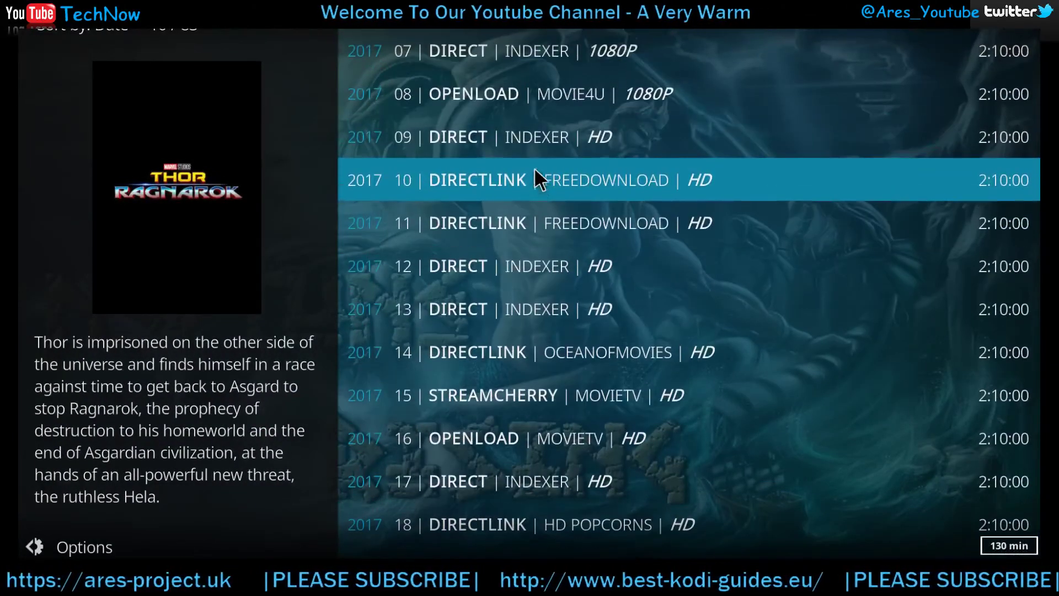
{"action": "left_click", "coordinate": [538, 139]}
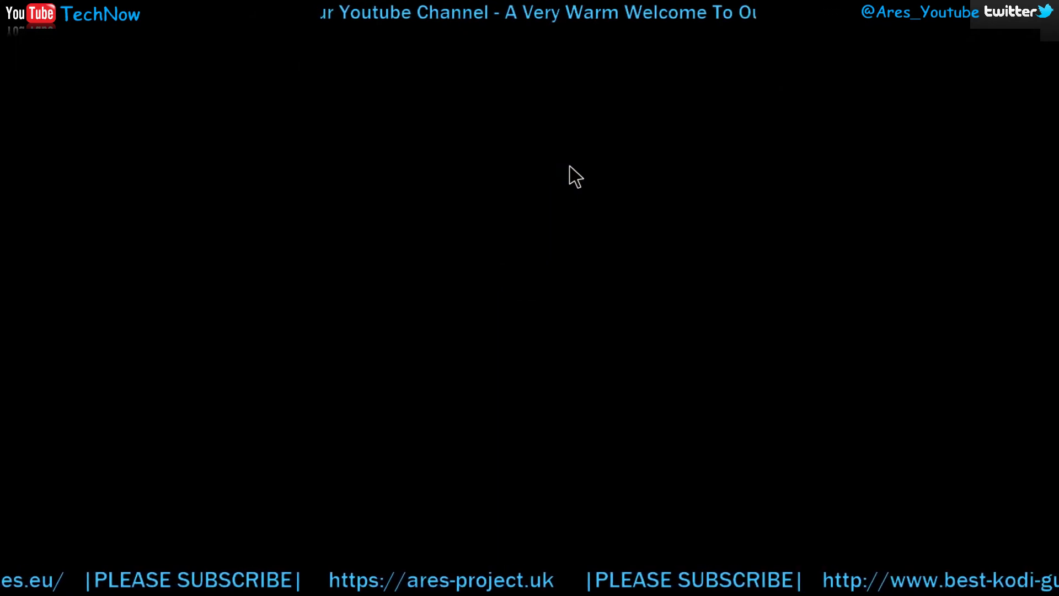
{"action": "mouse_move", "coordinate": [548, 241]}
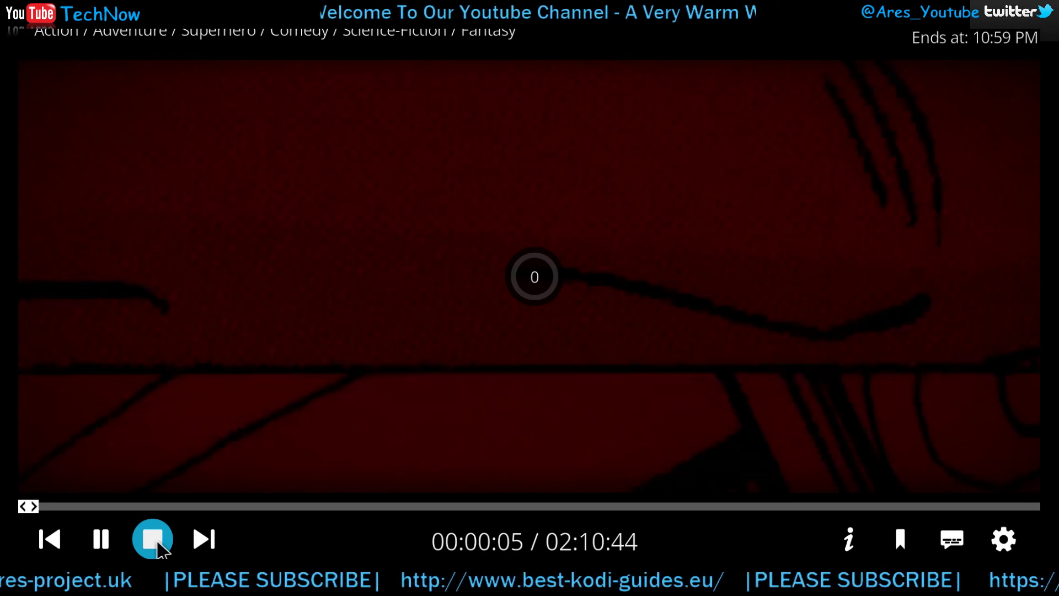
{"action": "left_click", "coordinate": [154, 541]}
- Back out from the sources through the movie list and Movies menu to Neptune Rising's main menu
{"action": "right_click", "coordinate": [911, 243]}
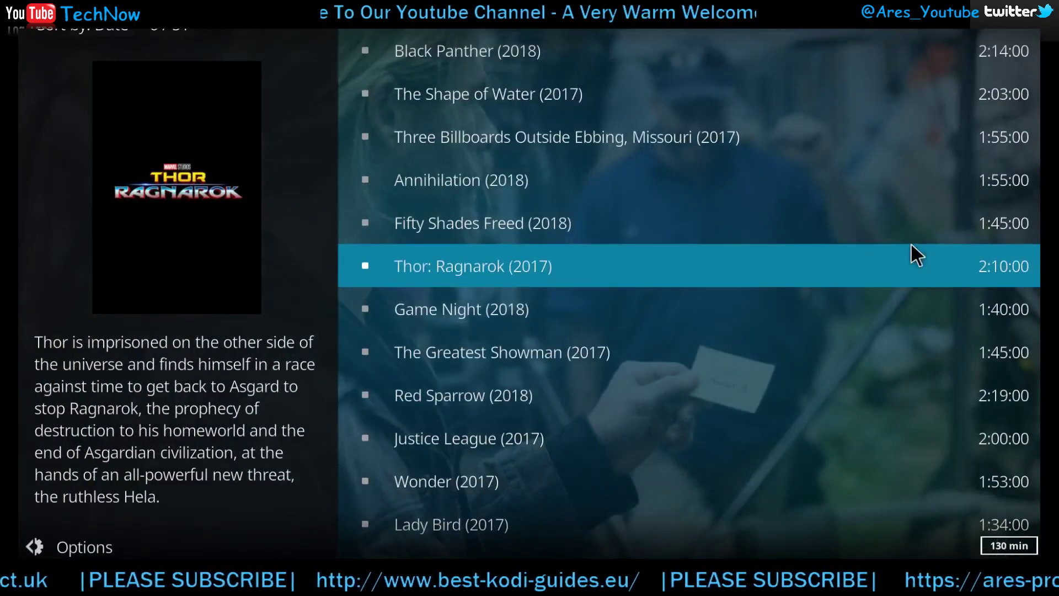
{"action": "right_click", "coordinate": [911, 243]}
{"action": "right_click", "coordinate": [911, 244]}
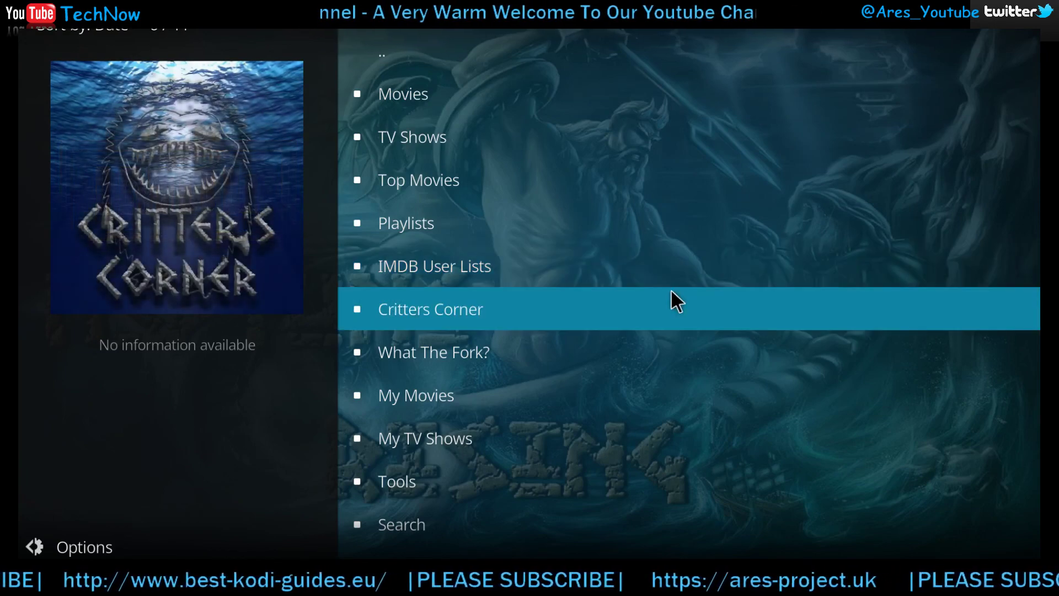
{"action": "left_click", "coordinate": [670, 291]}
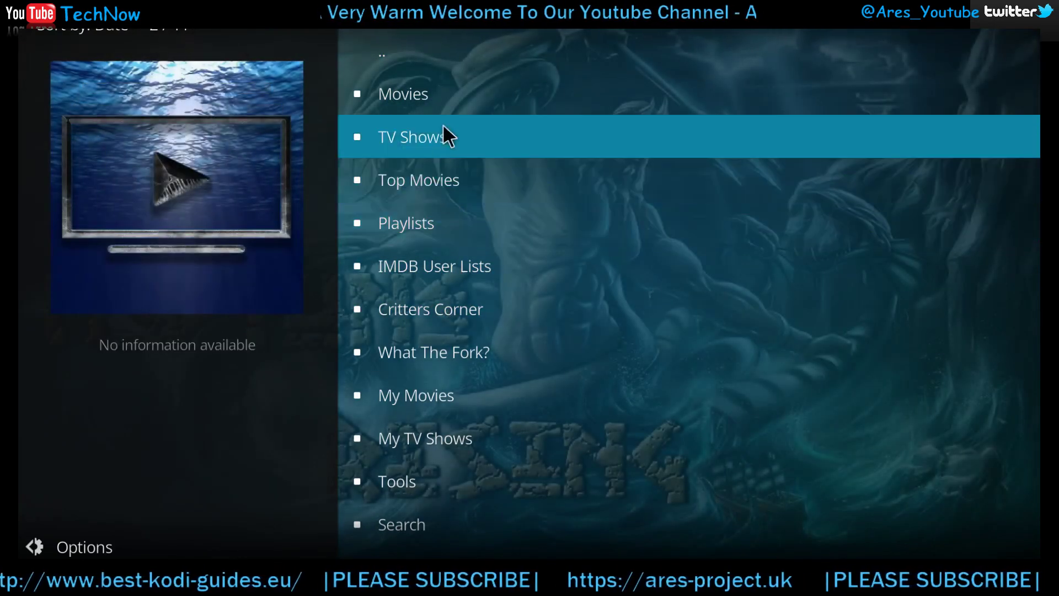